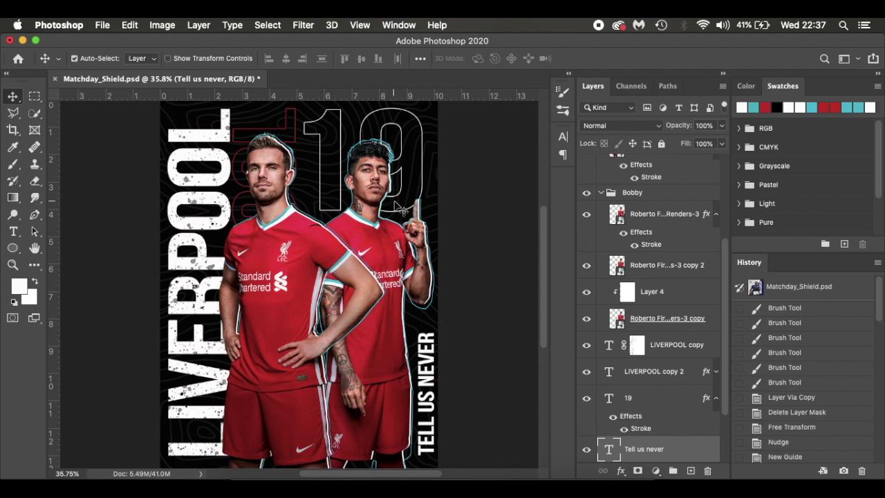
# Create a new 1200 × 1600 pixel RGB document with a white background and a resolution of 300 pixels/inch
pyautogui.click(470, 230)
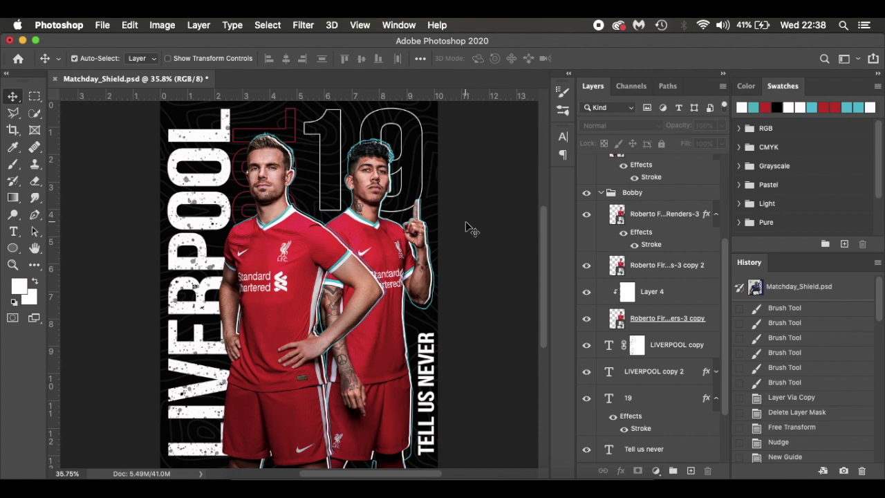
pyautogui.press('super+n')
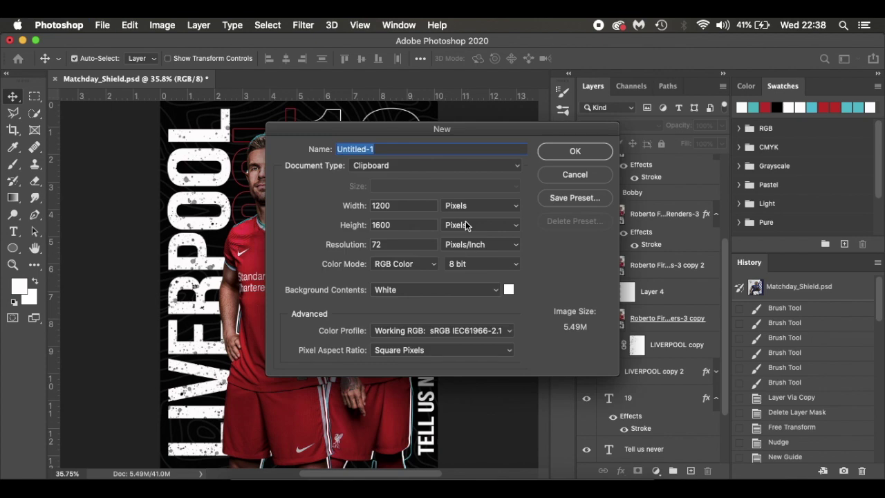
pyautogui.doubleClick(395, 246)
pyautogui.write('300')
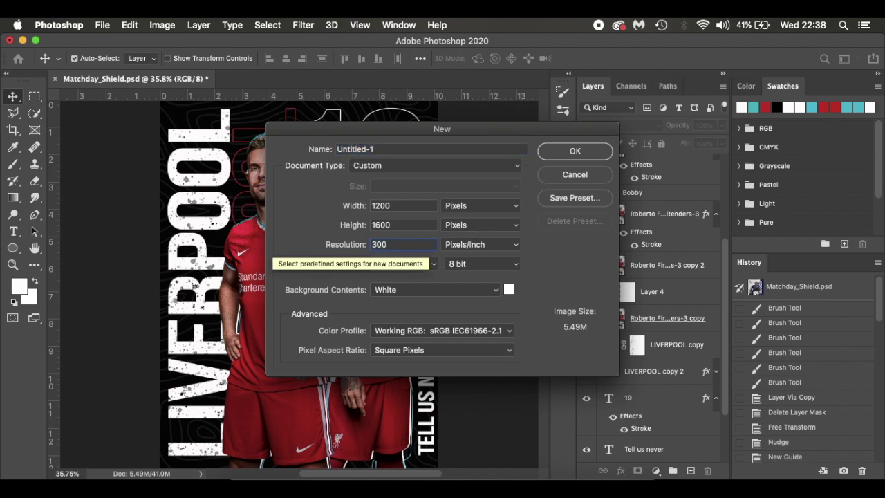
pyautogui.press('Tab')
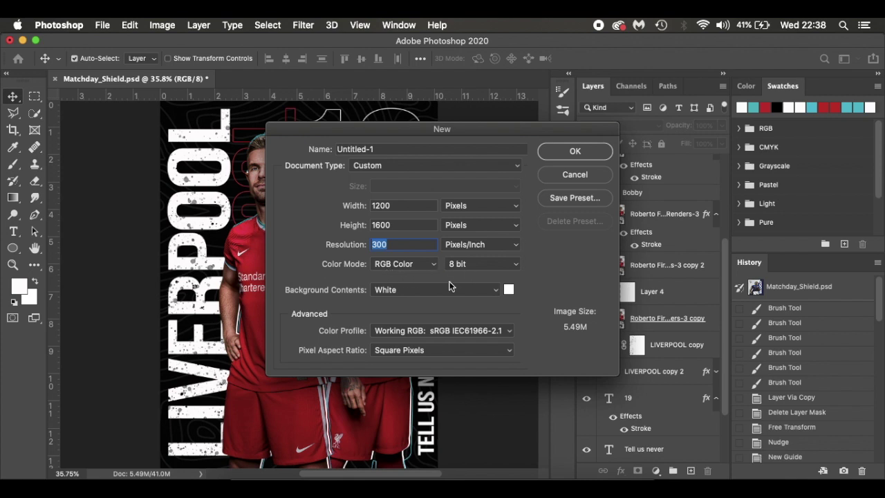
pyautogui.click(566, 152)
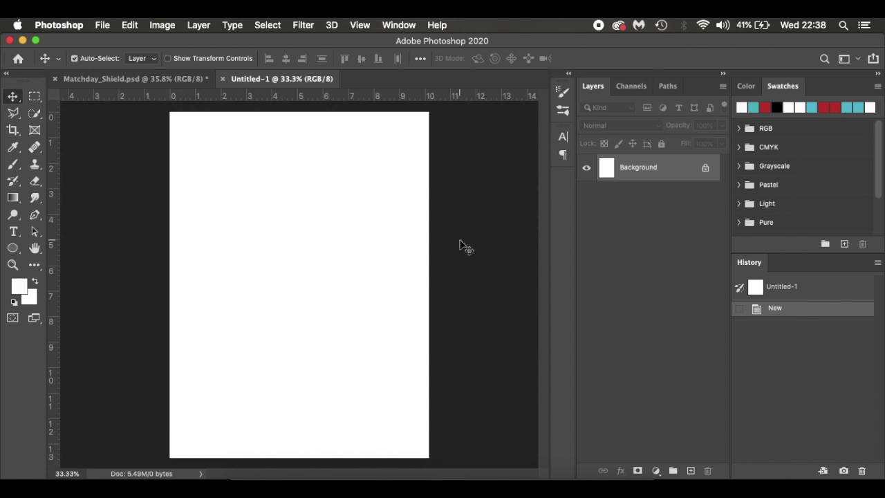
# Unlock the background layer and fill it with black
pyautogui.moveTo(705, 170); pyautogui.dragTo(707, 470)
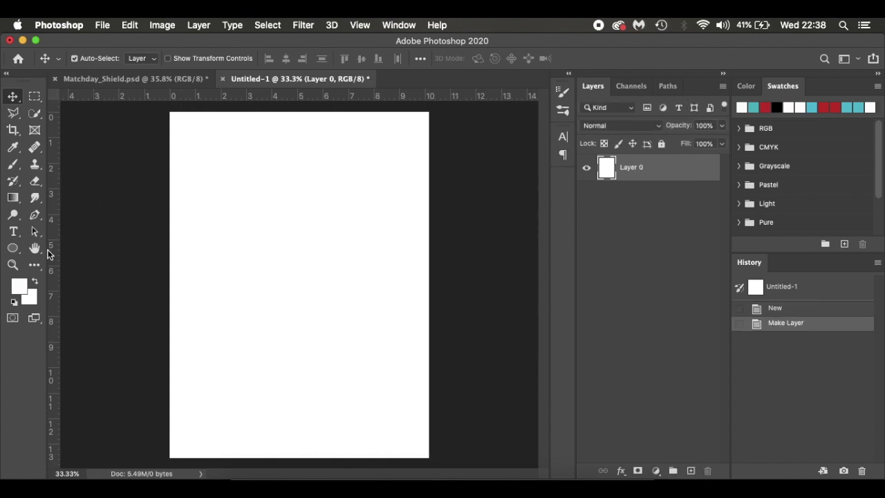
pyautogui.click(35, 284)
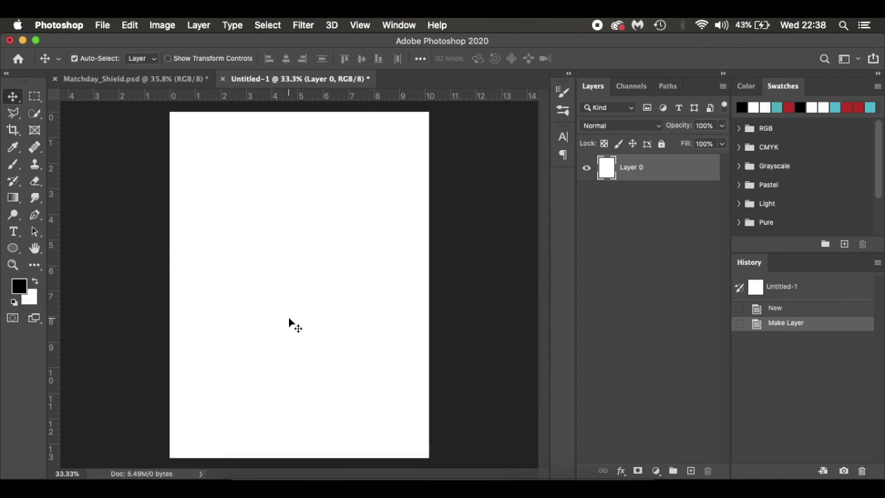
pyautogui.hotkey('alt', 'BackSpace')
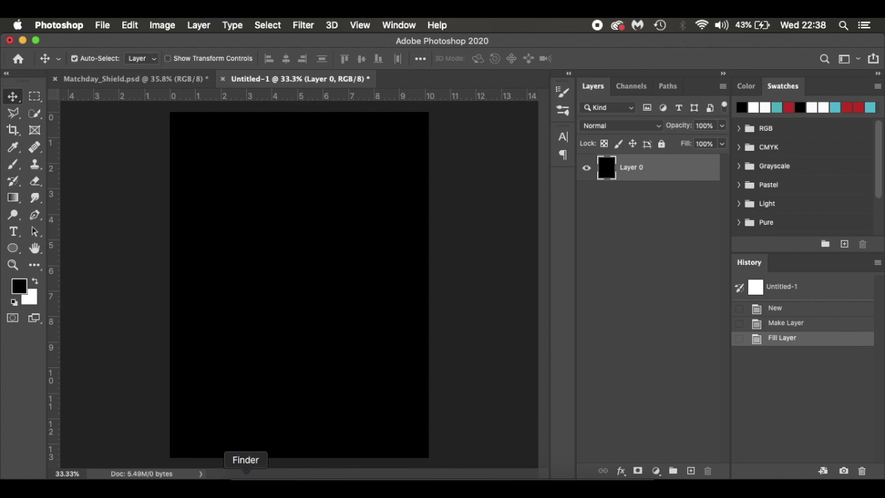
# Place the black topographic map image from the Latest Tutorial folder and scale it to about 880% to cover the whole canvas
pyautogui.click(246, 484)
pyautogui.moveTo(379, 96); pyautogui.dragTo(213, 283)
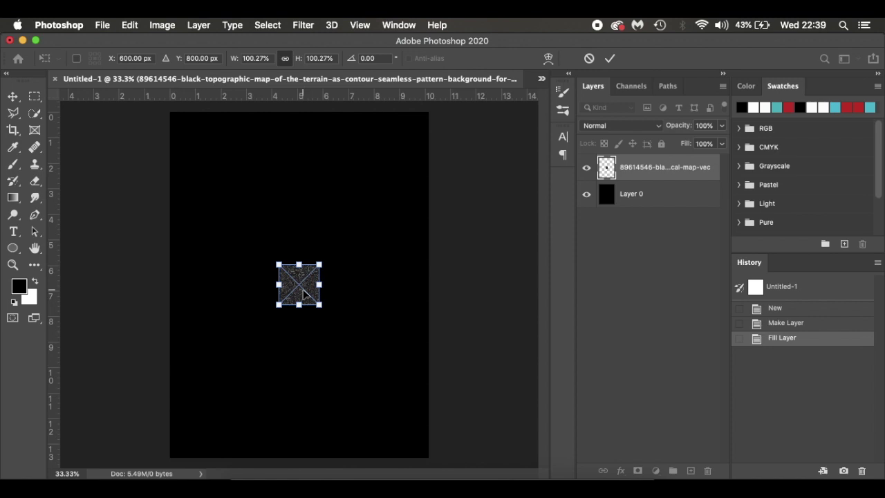
pyautogui.moveTo(319, 304); pyautogui.dragTo(476, 460)
pyautogui.moveTo(415, 347); pyautogui.dragTo(360, 267)
pyautogui.moveTo(419, 379); pyautogui.dragTo(502, 460)
pyautogui.moveTo(391, 362); pyautogui.dragTo(374, 364)
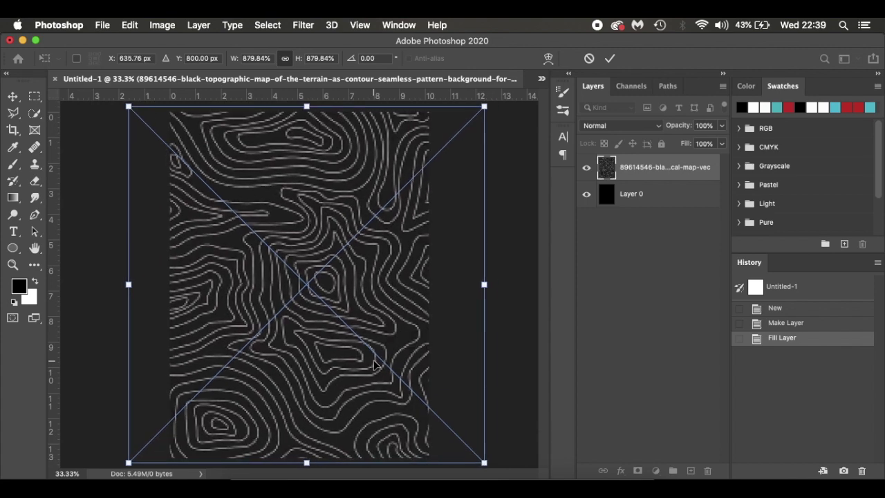
pyautogui.press('Return')
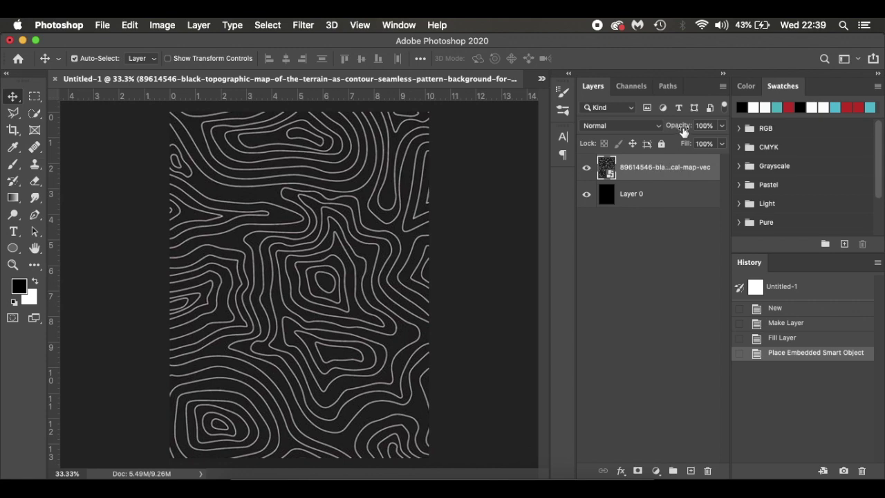
# Lower the topographic map layer's opacity to 15% and toggle its visibility to compare the background with and without it
pyautogui.moveTo(683, 131); pyautogui.dragTo(626, 122)
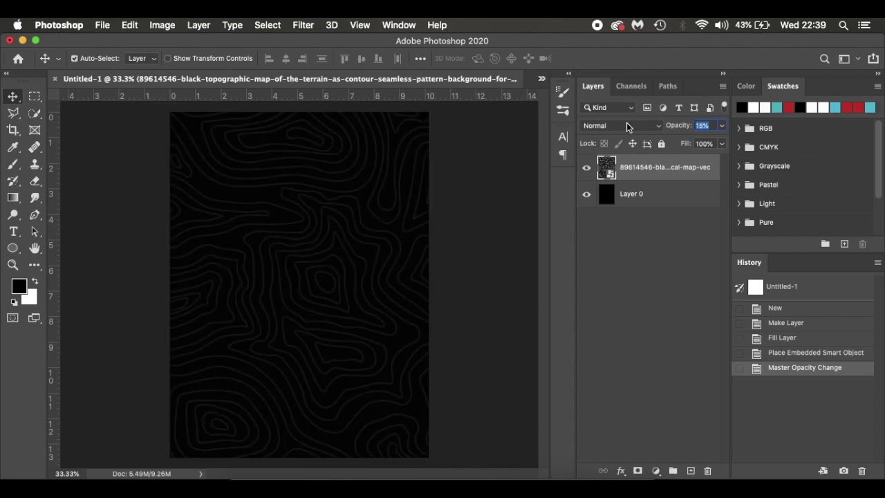
pyautogui.click(649, 308)
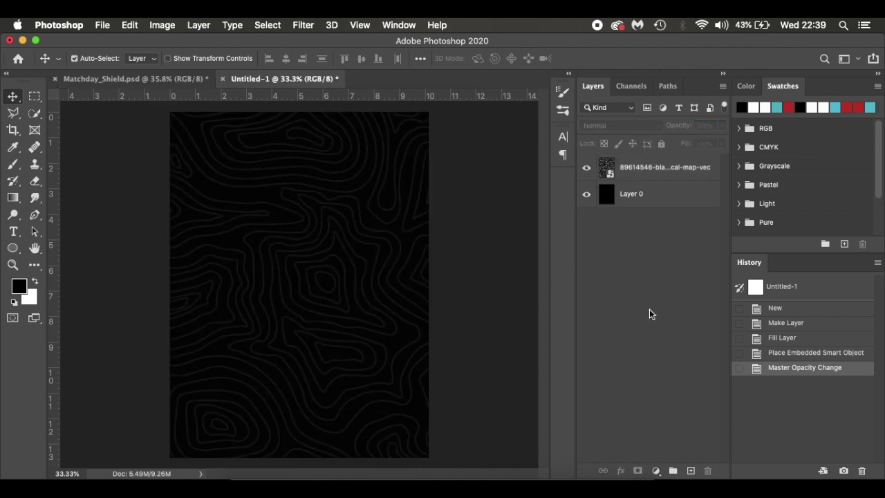
pyautogui.click(588, 167)
pyautogui.click(589, 167)
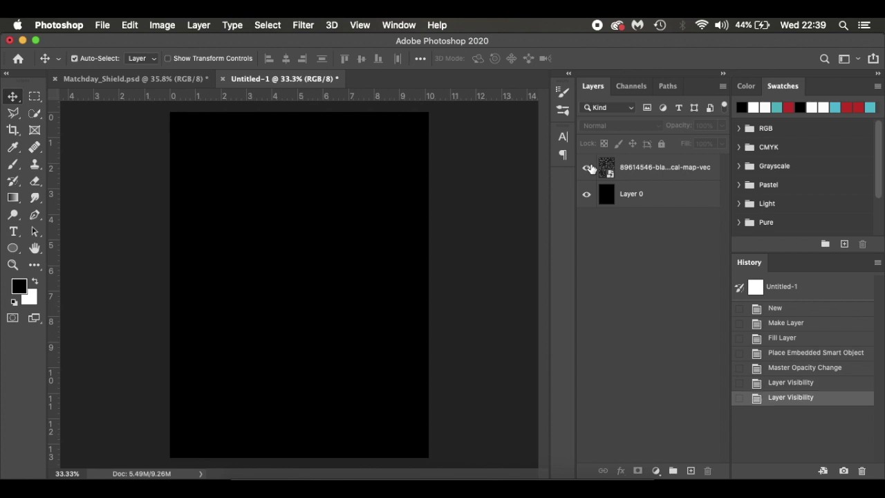
pyautogui.click(588, 167)
pyautogui.click(589, 167)
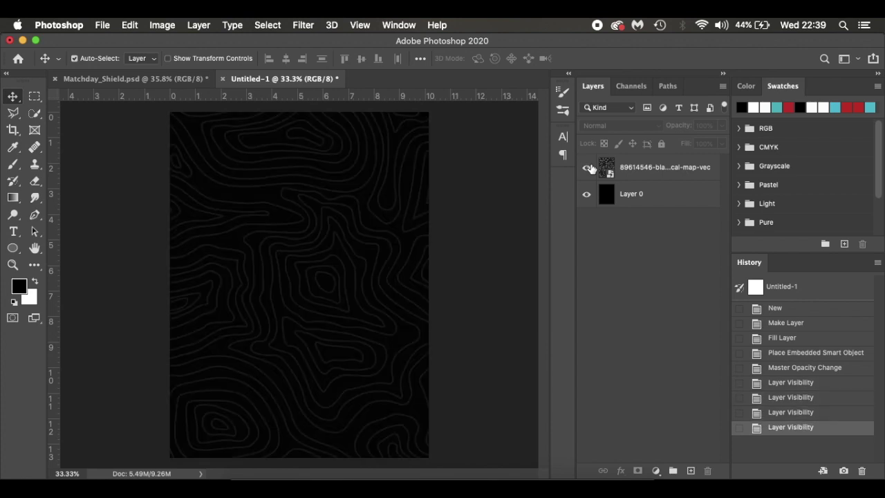
pyautogui.click(589, 168)
pyautogui.click(589, 168)
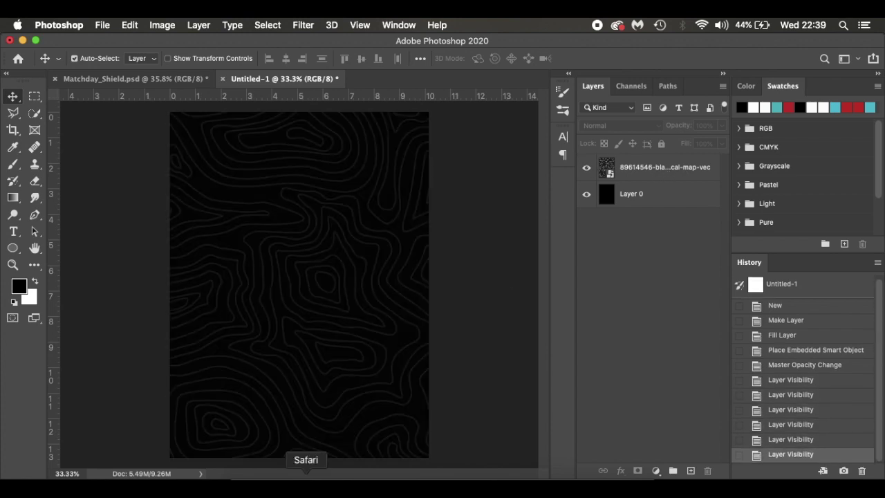
# Place the Jordan Henderson render on the canvas, scaled to about 17% and standing on the bottom edge of the canvas
pyautogui.click(245, 488)
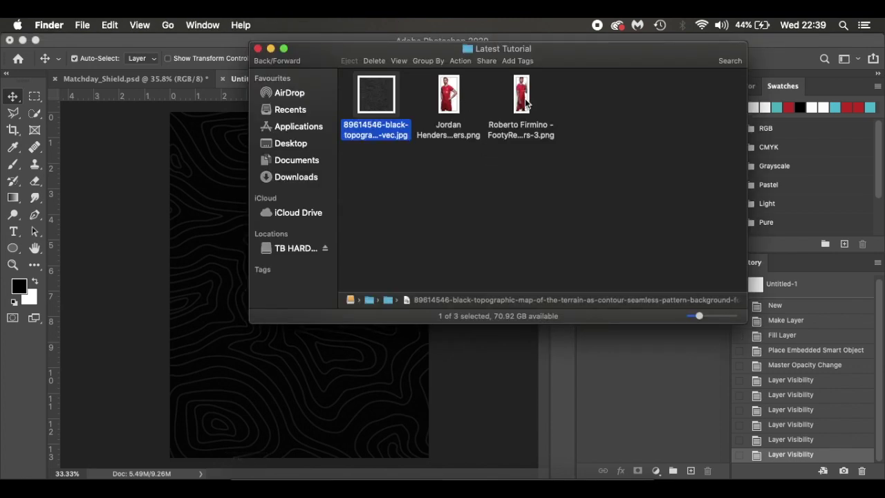
pyautogui.moveTo(448, 95); pyautogui.dragTo(227, 360)
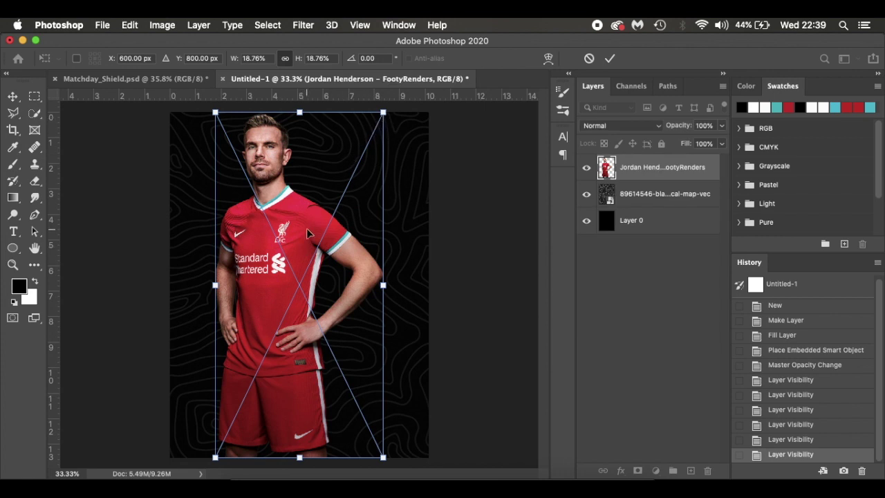
pyautogui.moveTo(383, 112); pyautogui.dragTo(364, 143)
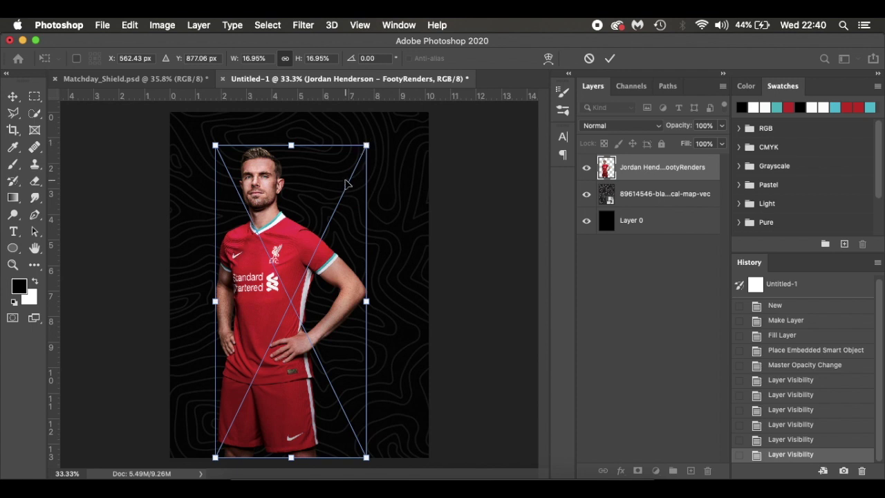
pyautogui.press('Return')
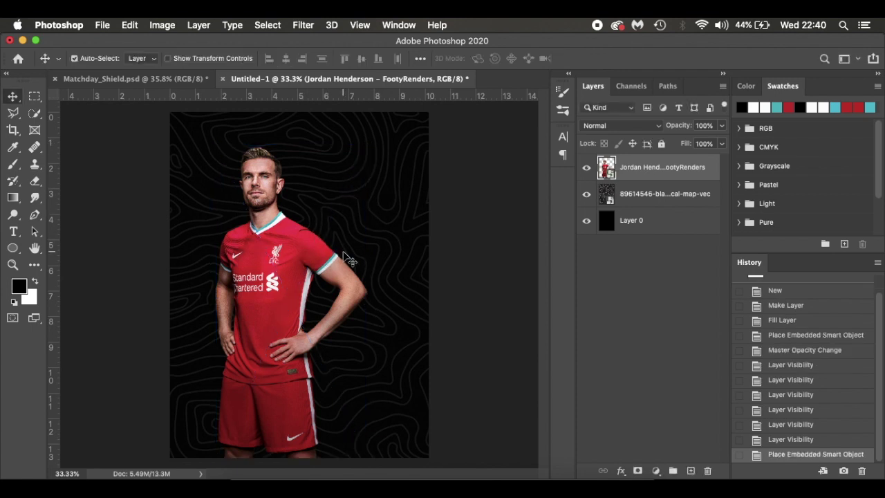
# Place the Roberto Firmino render directly above the topographic map layer, scaled to about 17%, behind Henderson on the poster's right side
pyautogui.click(659, 195)
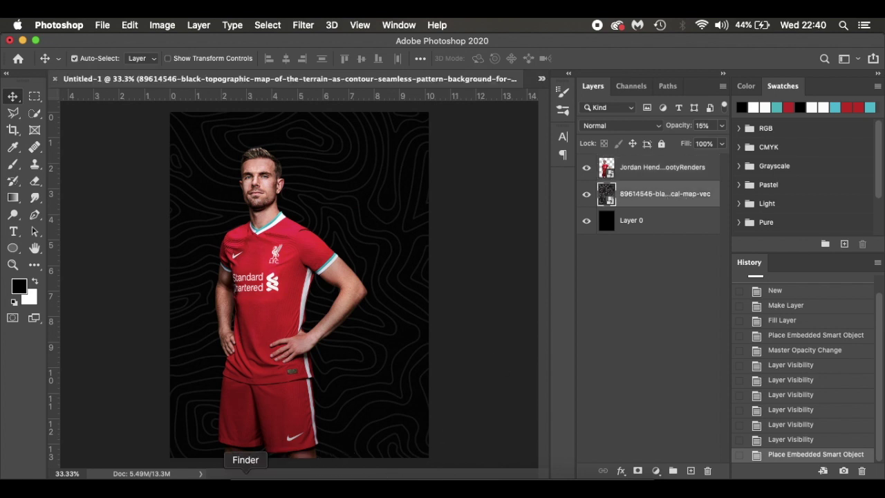
pyautogui.click(245, 484)
pyautogui.moveTo(519, 104); pyautogui.dragTo(327, 387)
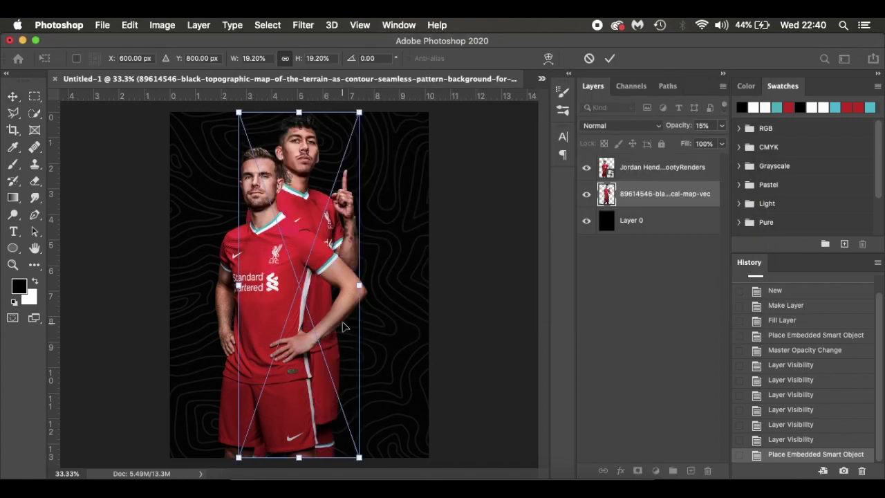
pyautogui.moveTo(241, 110); pyautogui.dragTo(258, 144)
pyautogui.moveTo(328, 202); pyautogui.dragTo(392, 202)
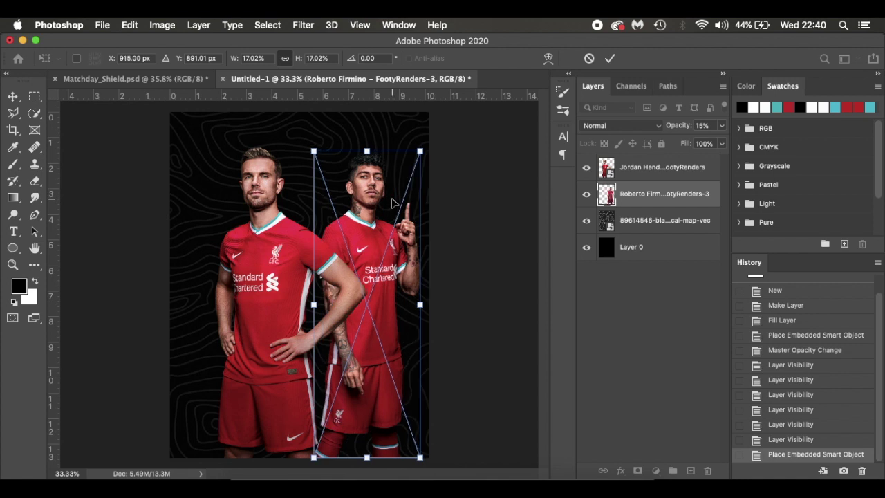
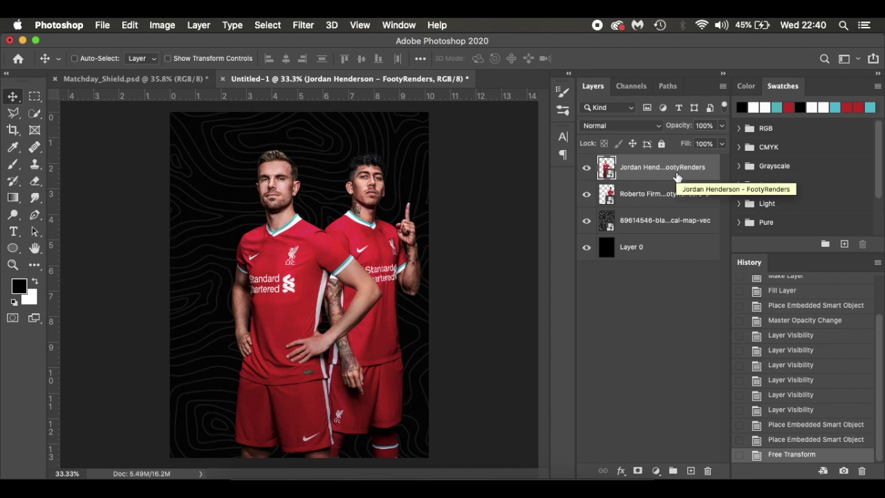
# Duplicate the Henderson layer and add a blank layer between the original and the copy
pyautogui.press('super+j')
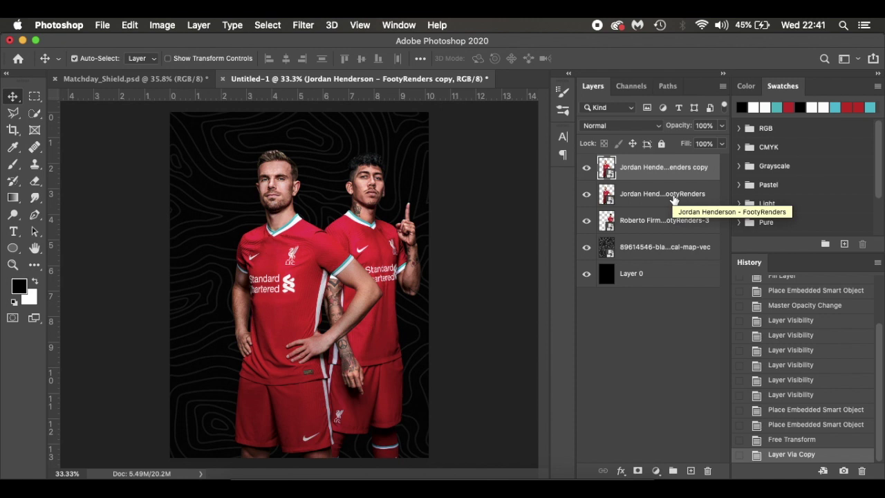
pyautogui.click(644, 196)
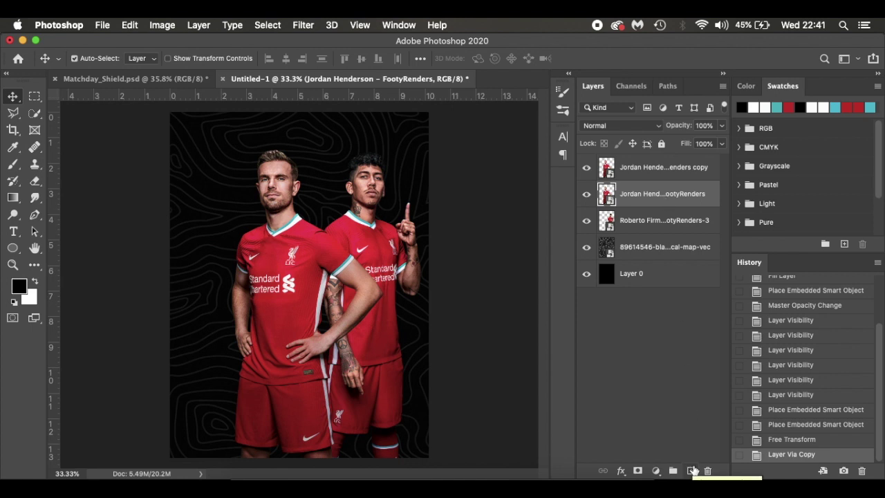
pyautogui.click(691, 470)
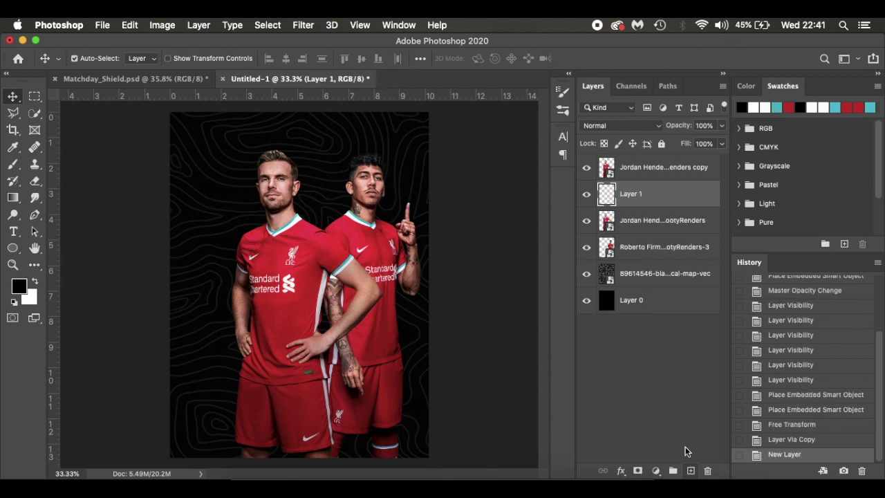
# Clip the blank layer to the original Henderson layer, hide the Henderson copy and fill the clipped layer with white
pyautogui.moveTo(671, 222); pyautogui.dragTo(676, 204)
pyautogui.keyDown('alt'); pyautogui.click(678, 205); pyautogui.keyUp('alt')
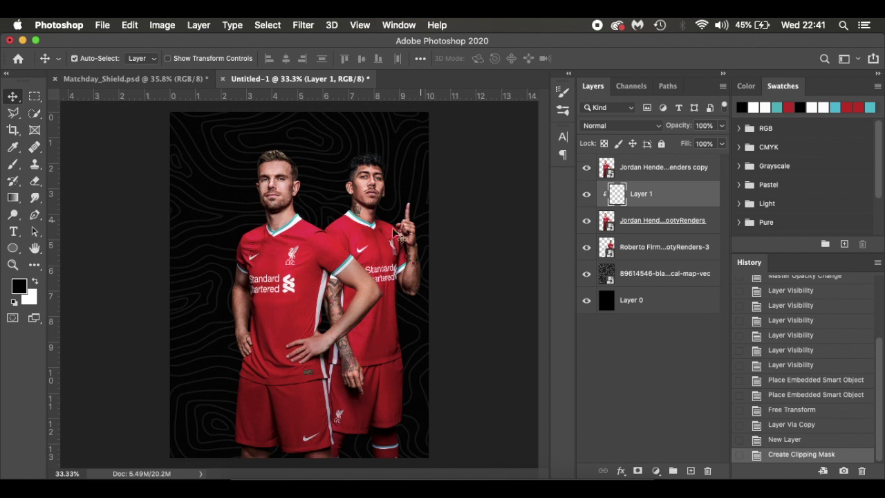
pyautogui.click(586, 168)
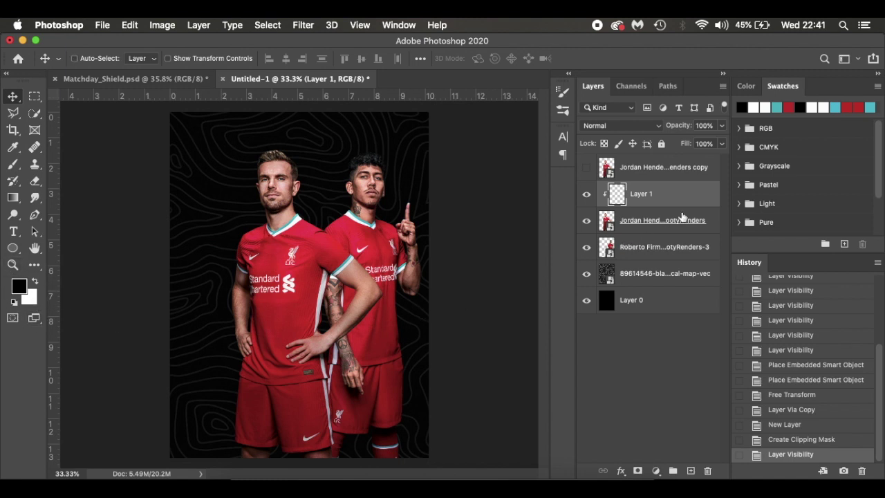
pyautogui.press('super+BackSpace')
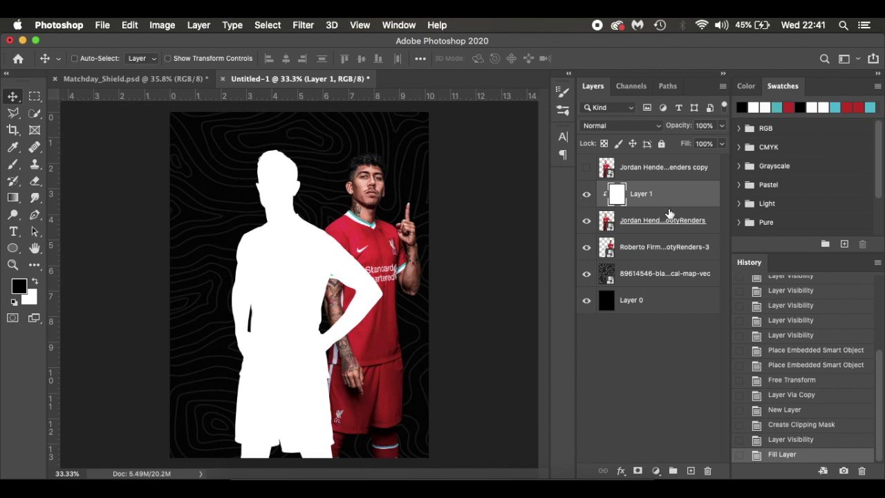
# Release the white layer's clipping mask, then clip it to the original Henderson layer again
pyautogui.press('super+alt+g')
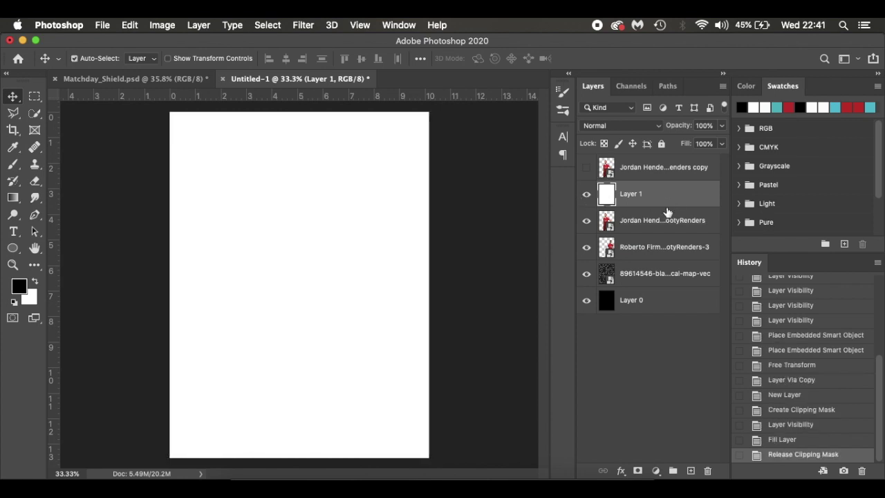
pyautogui.moveTo(667, 212); pyautogui.dragTo(668, 204)
pyautogui.keyDown('alt'); pyautogui.click(667, 204); pyautogui.keyUp('alt')
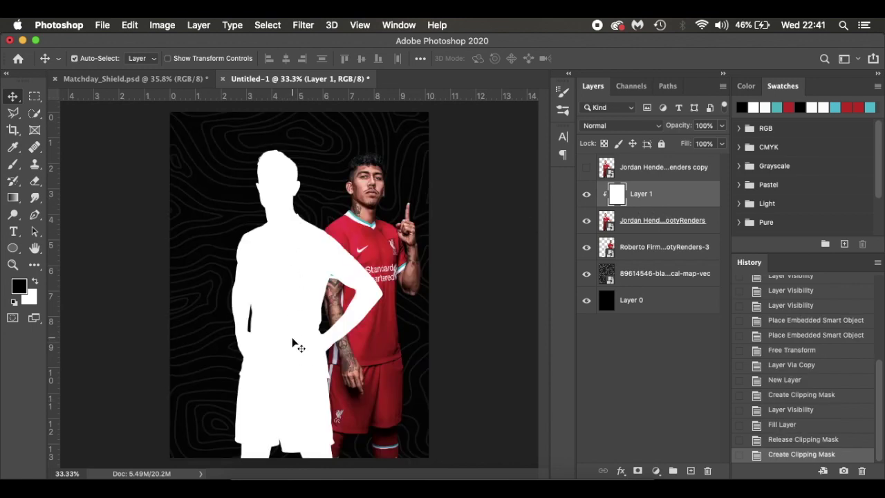
# Show the Henderson copy again and nudge the original Henderson layer up and to the right to form an offset white outline
pyautogui.click(586, 167)
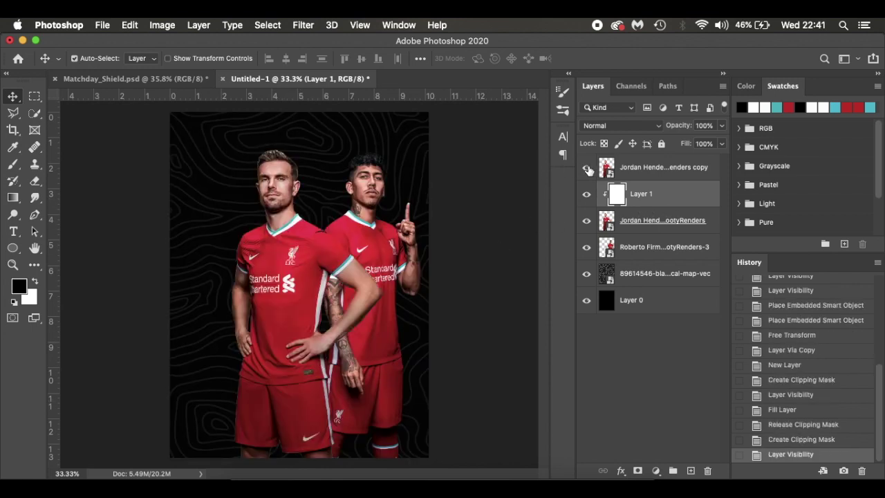
pyautogui.click(663, 223)
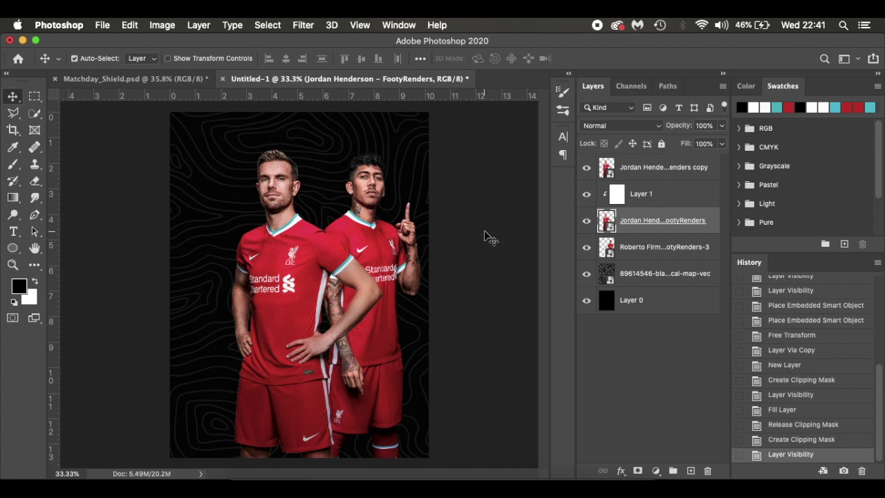
pyautogui.press('Up')
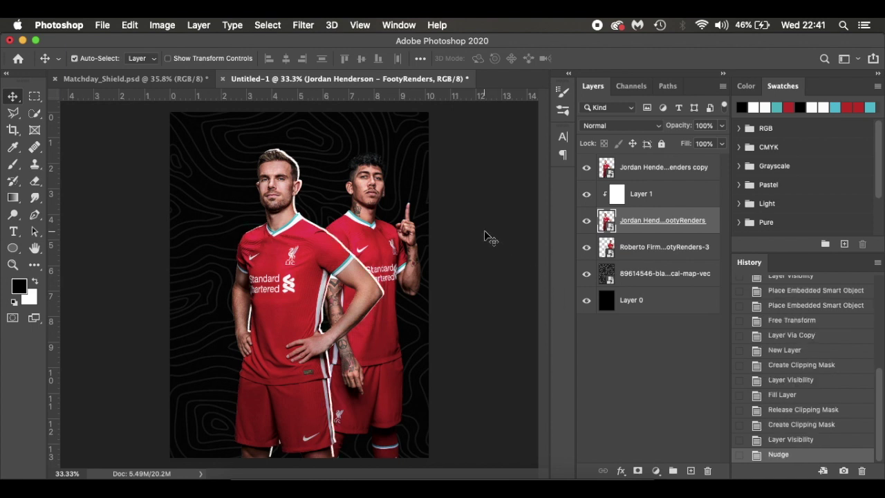
# Nudge the original Henderson layer slightly sideways to fine-tune the offset of the white outline
pyautogui.press('Right')
pyautogui.press('Right')
pyautogui.press('Left')
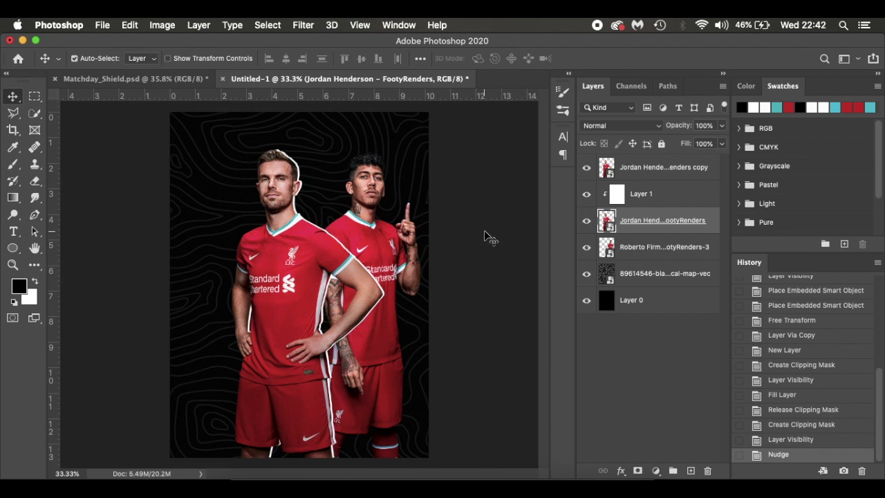
# Duplicate the Henderson copy and set the fill of the lower copy to 0%
pyautogui.click(678, 173)
pyautogui.press('super+j')
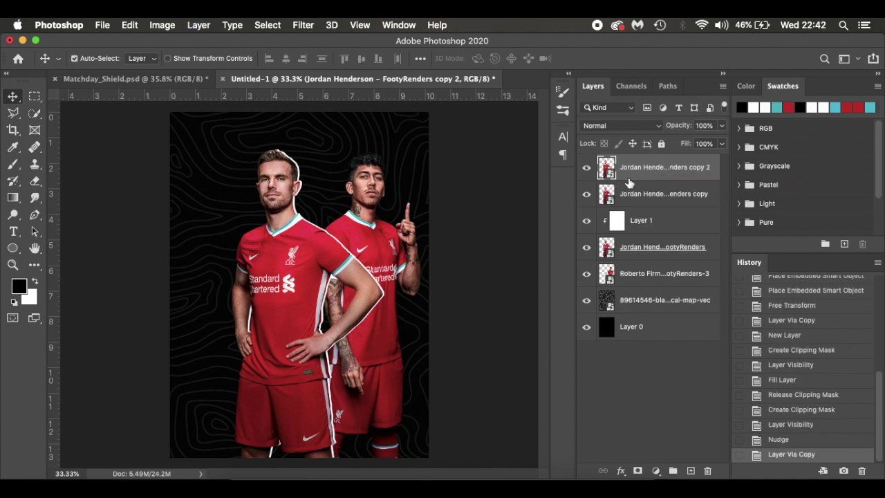
pyautogui.click(676, 195)
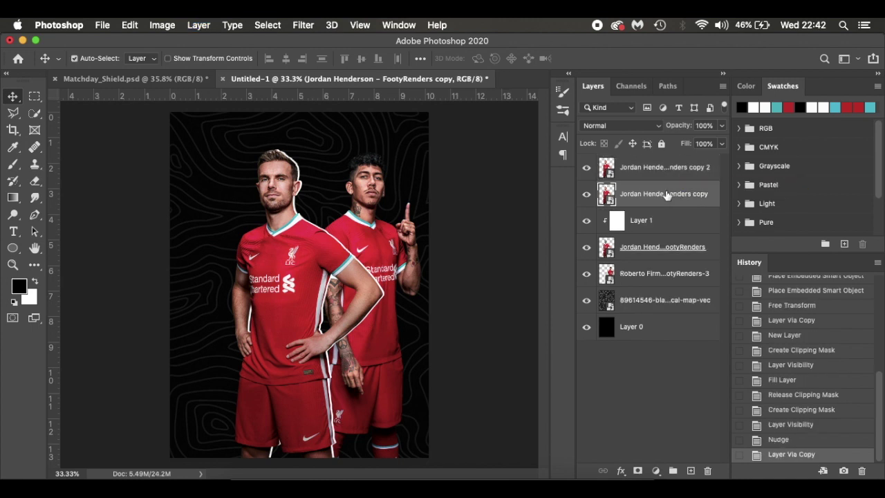
pyautogui.moveTo(686, 146); pyautogui.dragTo(539, 148)
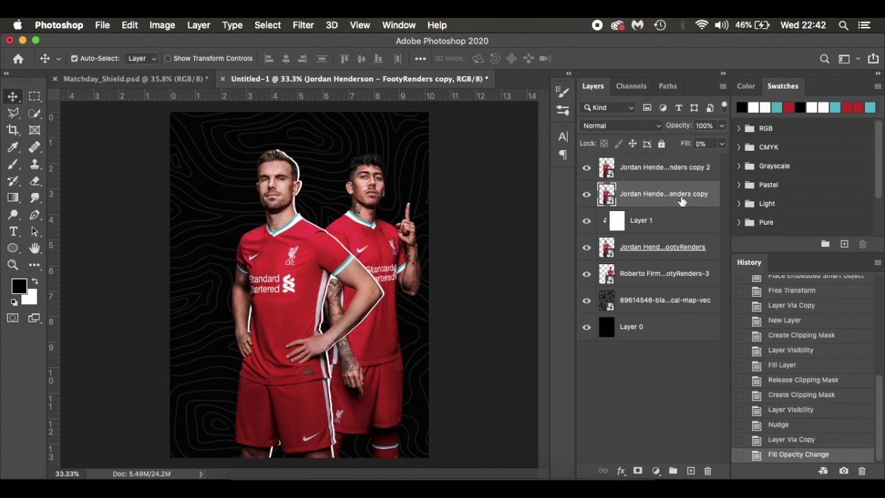
# With the top Henderson copy temporarily hidden, try the lower copy's fill at 100%, return it to 0% and compare the result
pyautogui.click(586, 169)
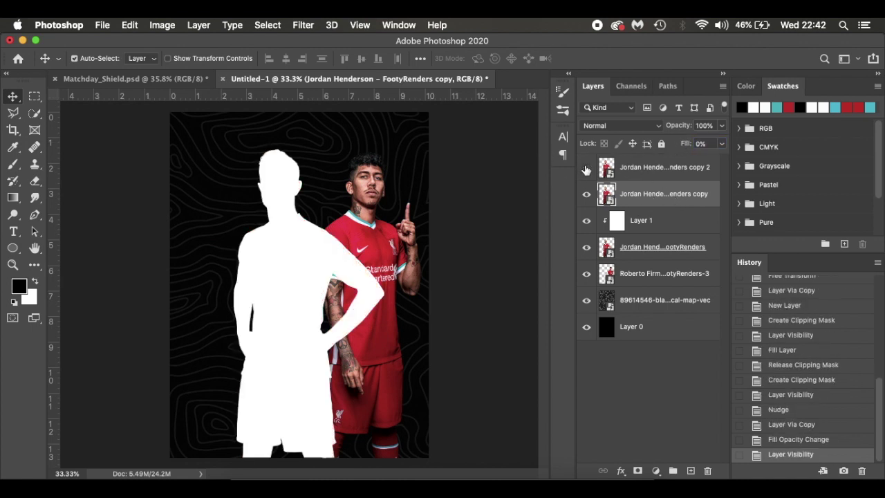
pyautogui.click(693, 142)
pyautogui.write('100')
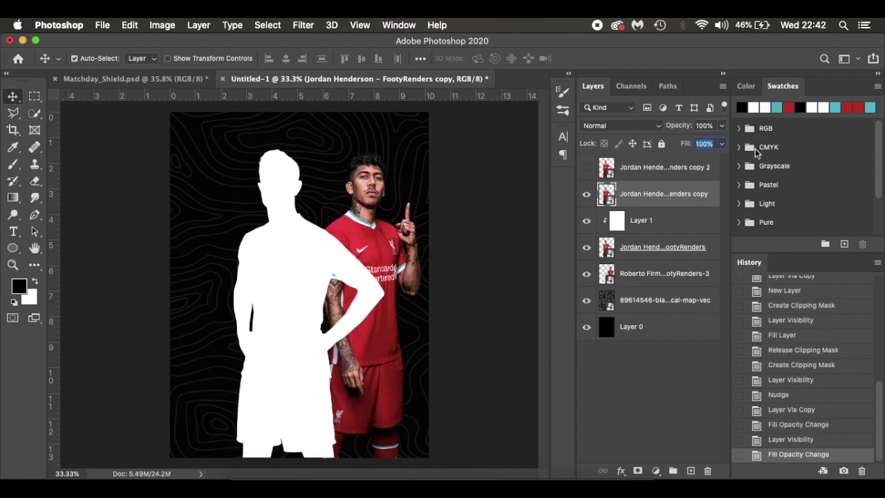
pyautogui.press('Return')
pyautogui.moveTo(689, 147); pyautogui.dragTo(551, 151)
pyautogui.click(586, 167)
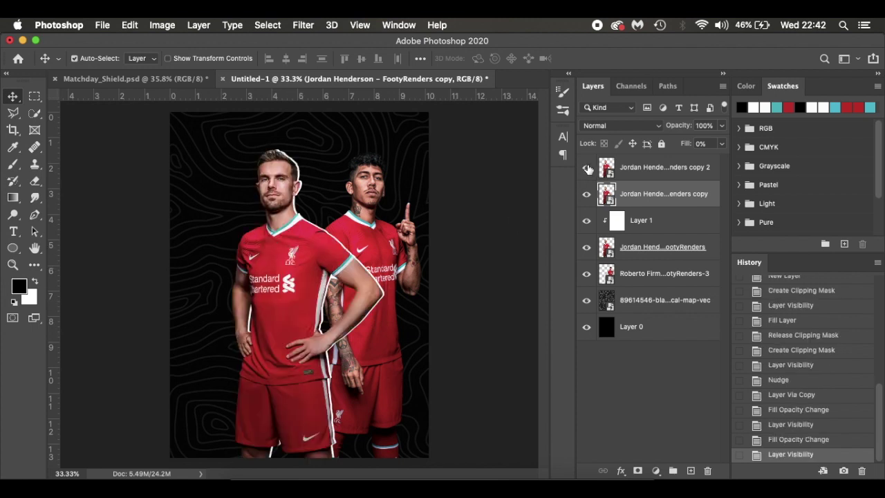
pyautogui.click(586, 168)
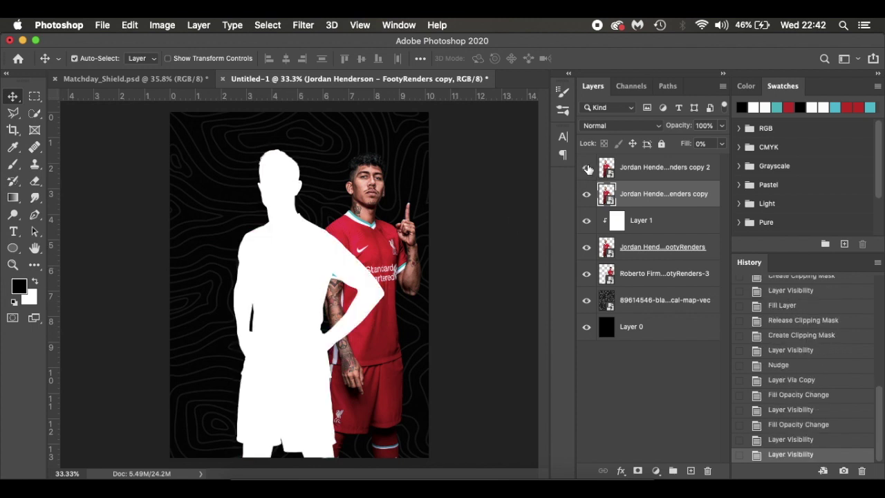
pyautogui.click(587, 168)
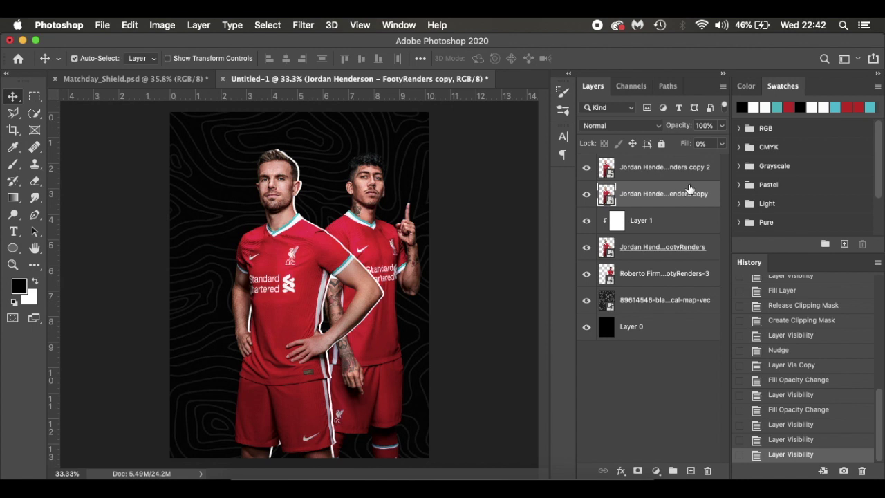
# Add a 3 px outside stroke to the lower Henderson copy, using the teal #00b3c9 sampled from his shirt collar
pyautogui.doubleClick(713, 198)
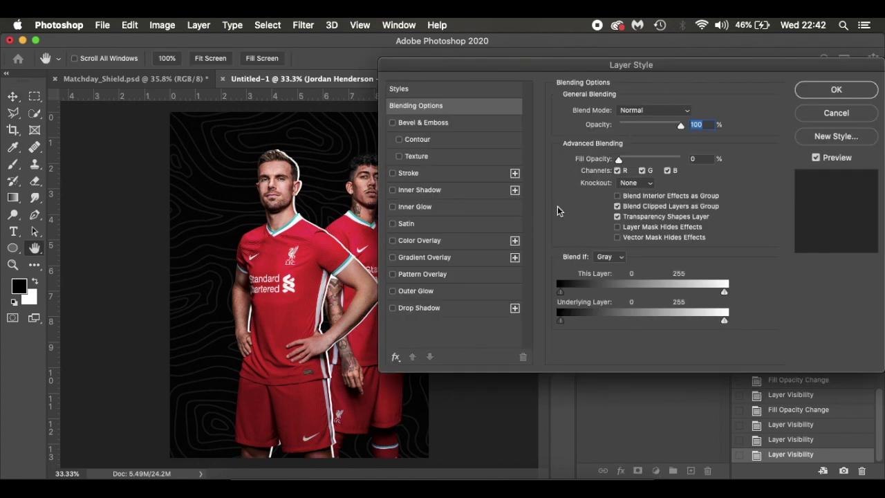
pyautogui.click(393, 174)
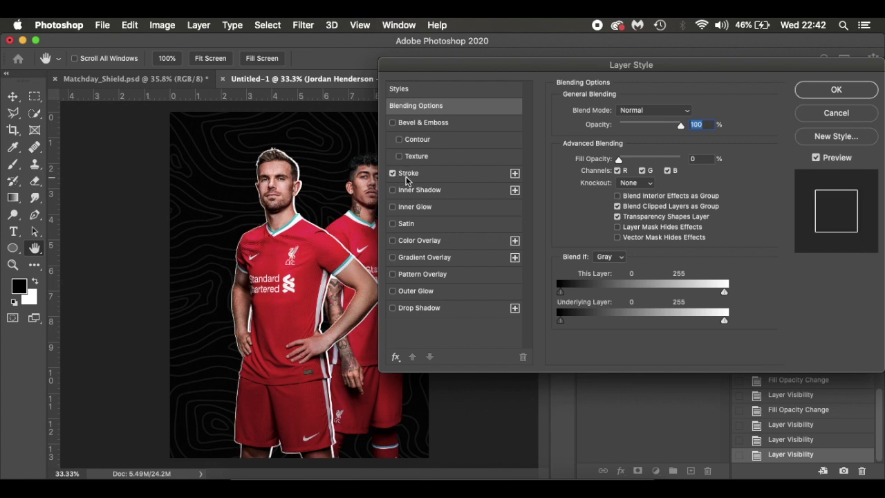
pyautogui.click(417, 177)
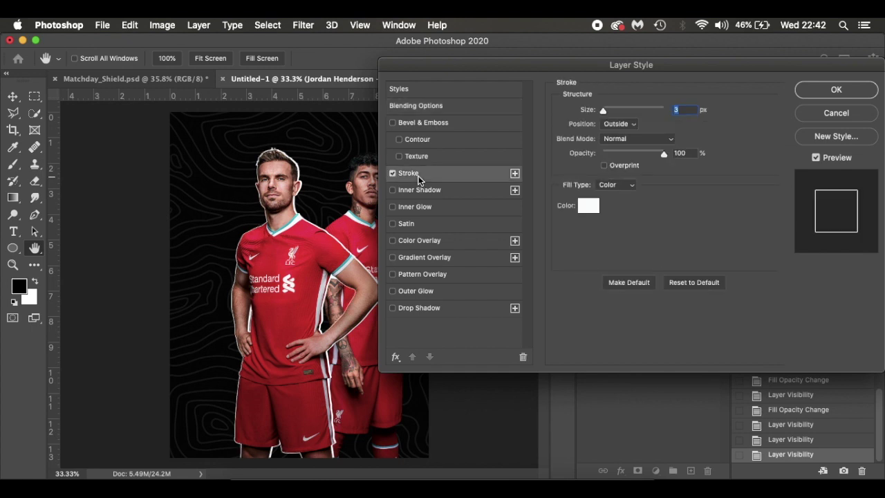
pyautogui.click(588, 206)
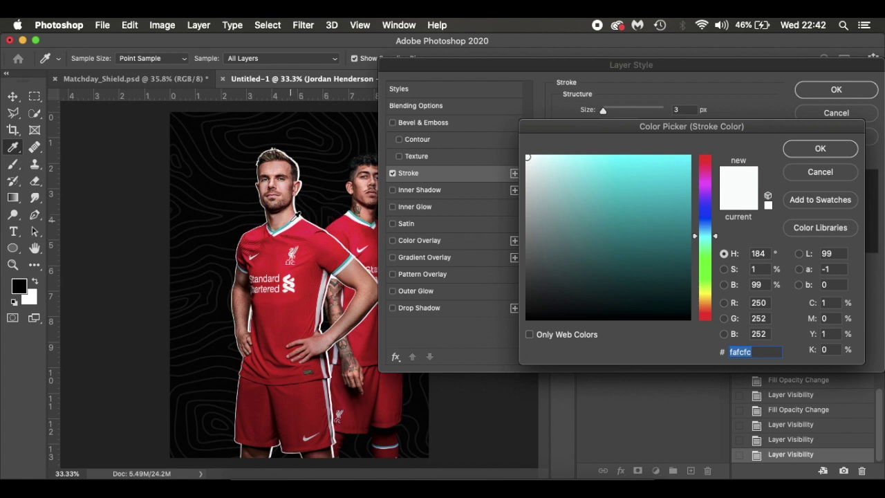
pyautogui.click(290, 226)
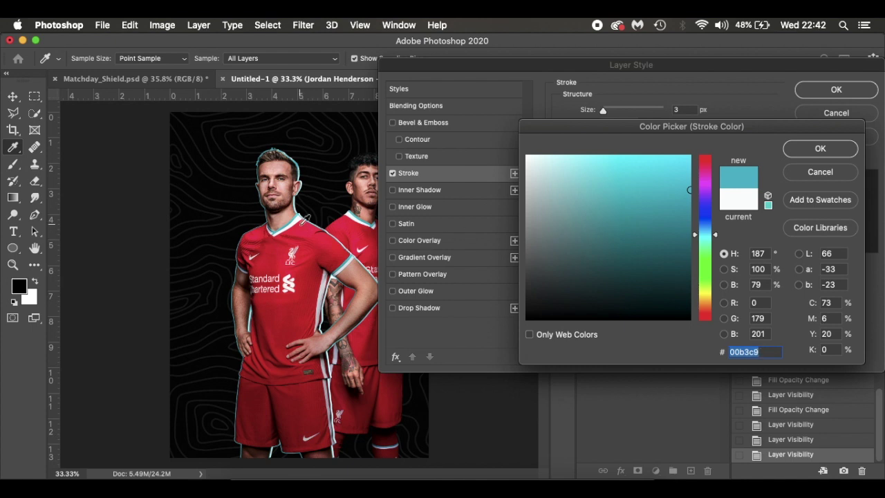
pyautogui.click(820, 150)
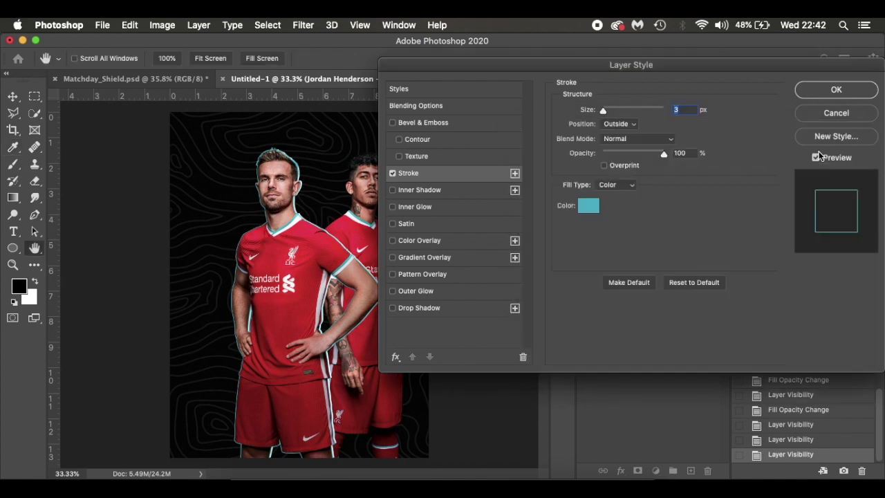
pyautogui.click(813, 93)
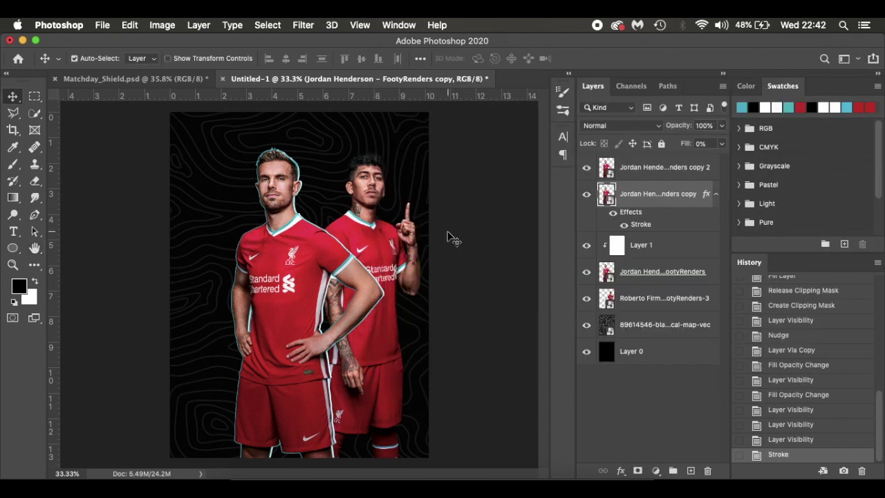
# Temporarily hide the top Henderson copy and the original Henderson layer to inspect the teal stroke on its own
pyautogui.click(586, 168)
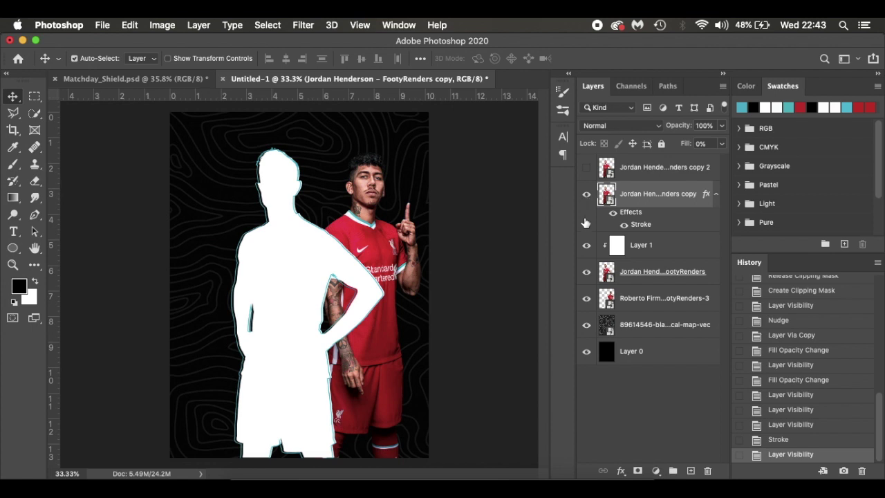
pyautogui.click(586, 272)
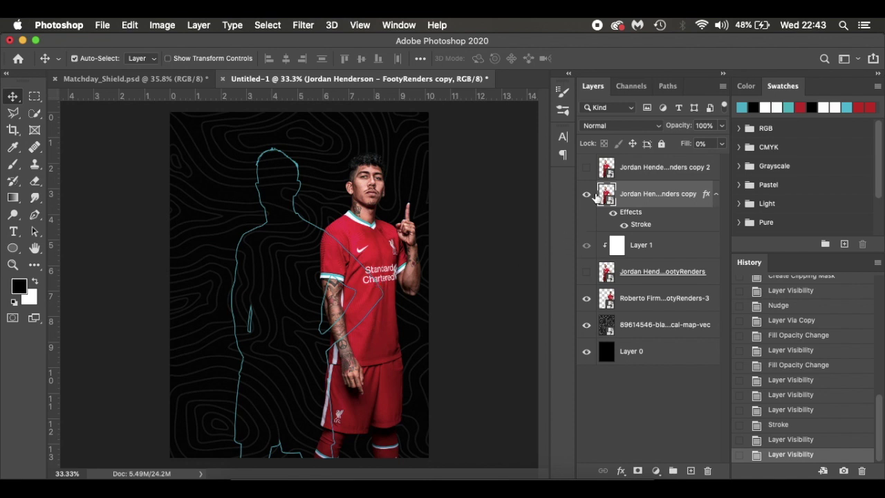
pyautogui.click(586, 272)
pyautogui.click(586, 168)
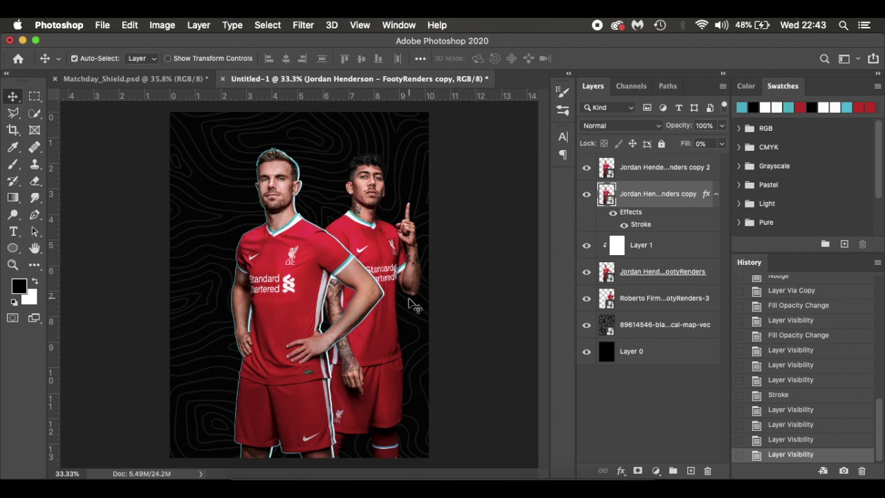
# Free-transform the stroked Henderson copy and enlarge it proportionally to about 17.38%
pyautogui.scroll(3, 415, 306)
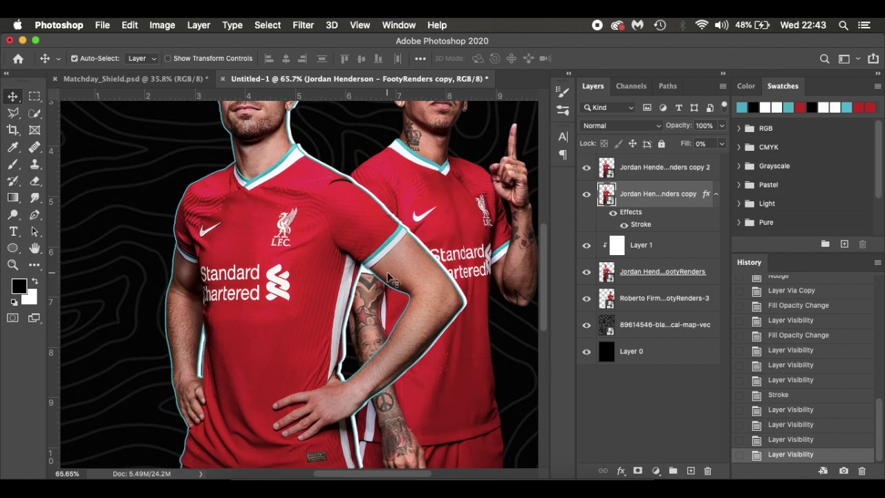
pyautogui.scroll(5, 391, 276)
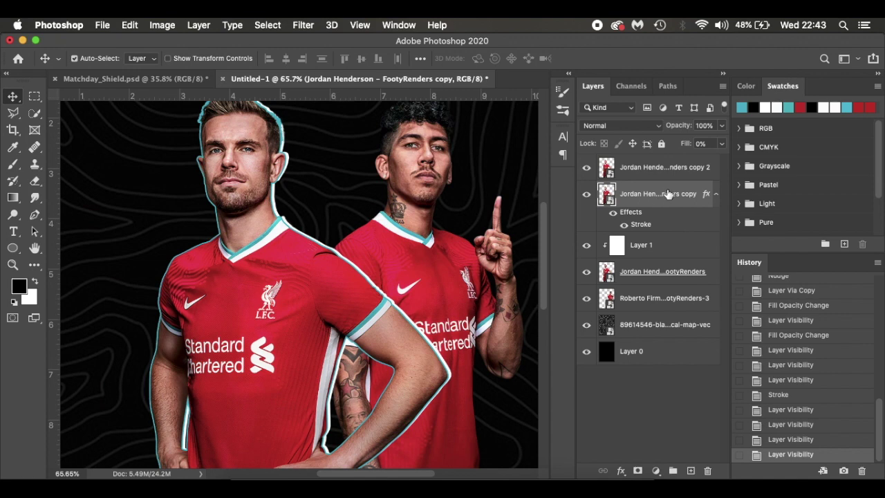
pyautogui.press('super+t')
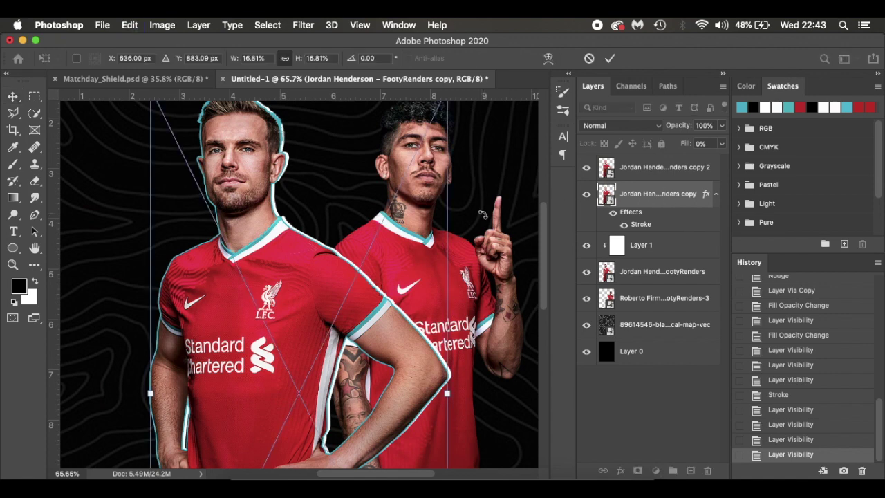
pyautogui.scroll(-3, 481, 214)
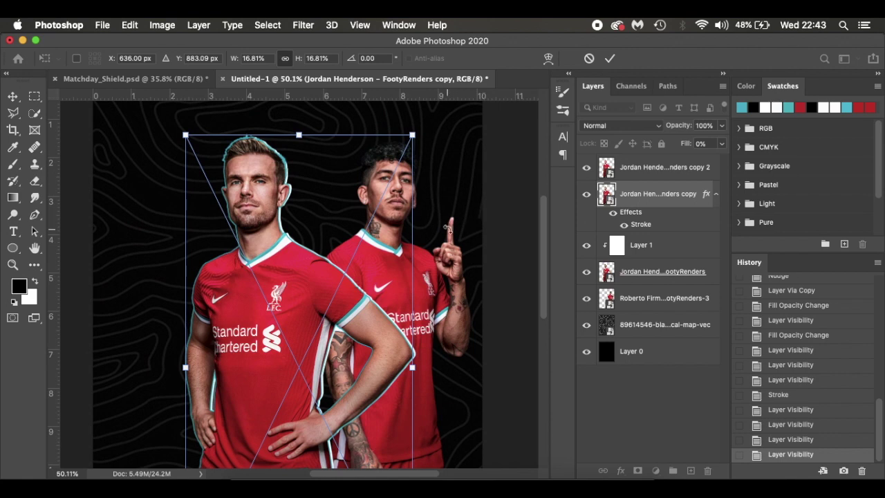
pyautogui.scroll(-2, 447, 228)
pyautogui.scroll(-3, 447, 228)
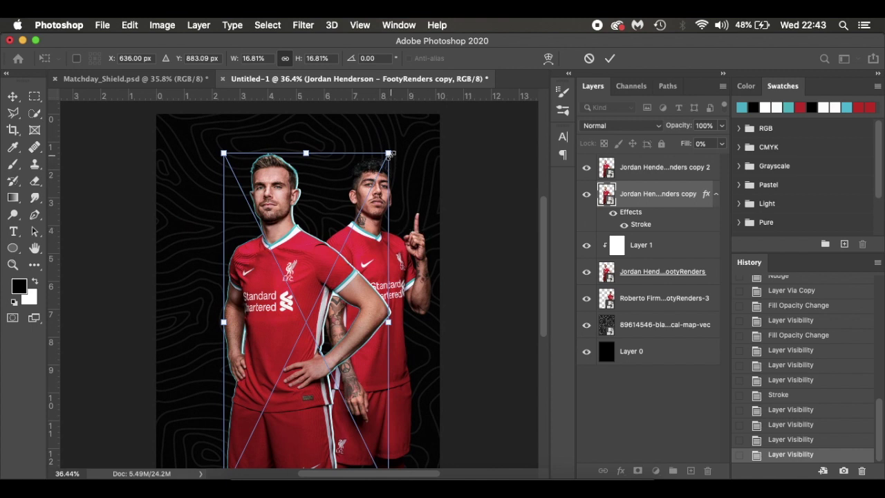
pyautogui.moveTo(390, 155); pyautogui.dragTo(398, 152)
# Nudge the stroked copy to offset its teal outline around Henderson, reduce its scale to about 17.29% and apply the transform
pyautogui.press('Right')
pyautogui.press('Right')
pyautogui.press('Right')
pyautogui.press('Right')
pyautogui.press('Right')
pyautogui.press('Right')
pyautogui.press('Down')
pyautogui.press('Down')
pyautogui.press('Down')
pyautogui.press('Down')
pyautogui.press('Right')
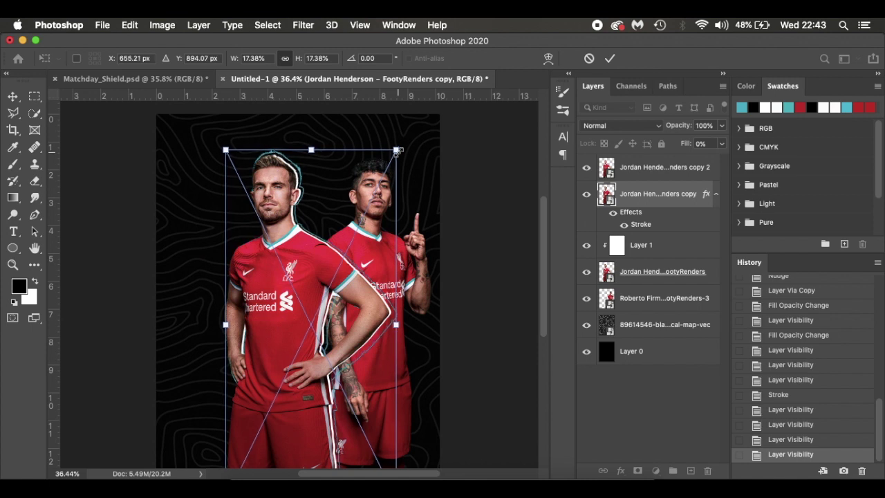
pyautogui.press('Down')
pyautogui.press('Left')
pyautogui.press('Left')
pyautogui.press('Left')
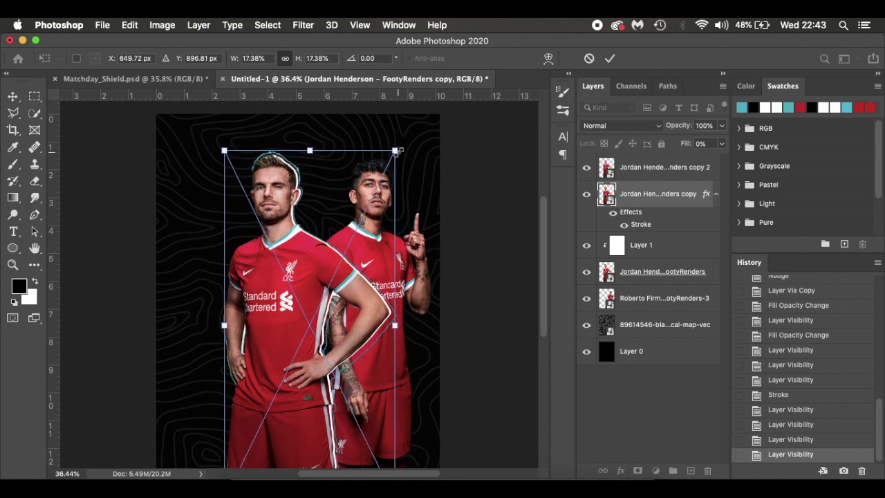
pyautogui.press('Up')
pyautogui.press('Up')
pyautogui.press('Up')
pyautogui.press('Right')
pyautogui.press('Right')
pyautogui.press('Down')
pyautogui.moveTo(397, 149); pyautogui.dragTo(396, 152)
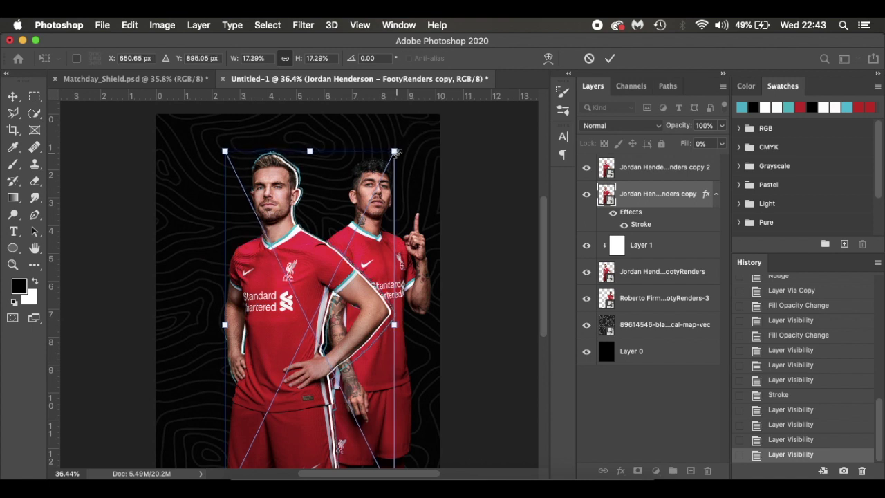
pyautogui.press('Return')
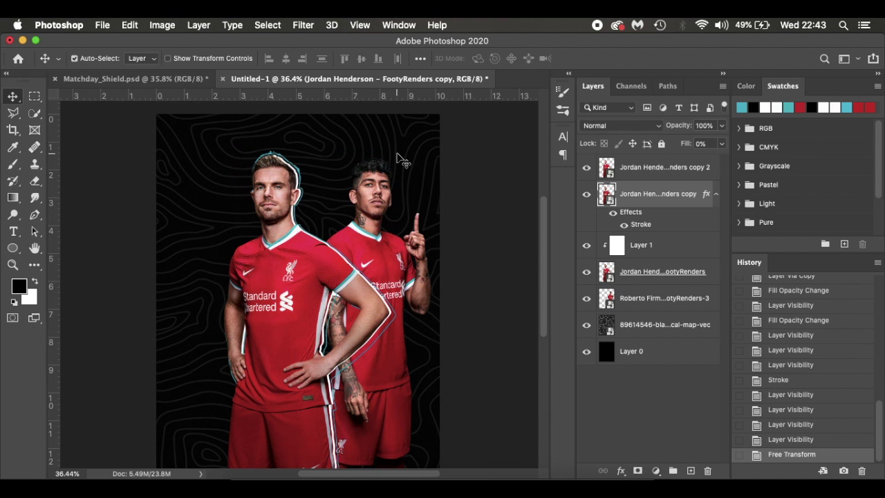
# Review the position options of the teal stroke in its layer style and keep Outside
pyautogui.doubleClick(641, 225)
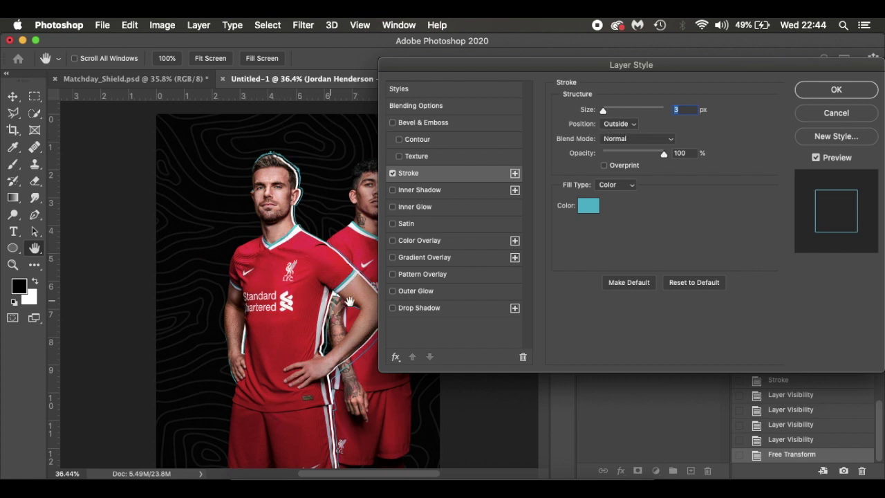
pyautogui.click(632, 125)
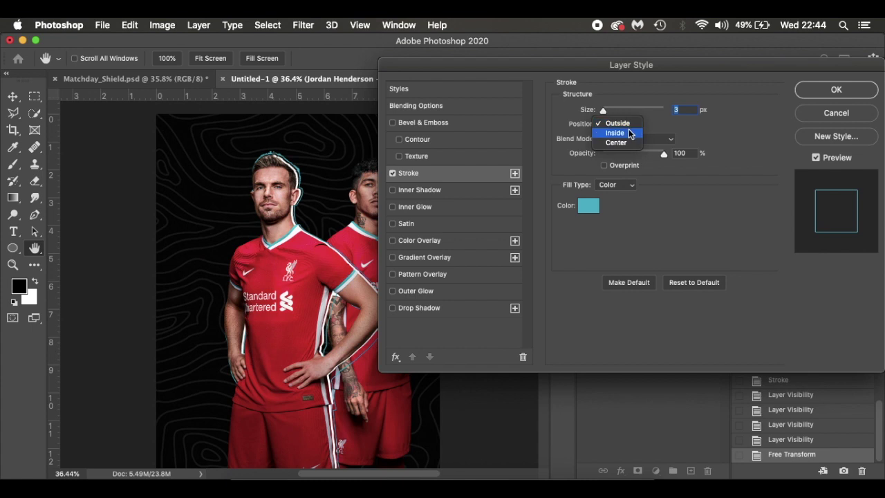
pyautogui.click(636, 125)
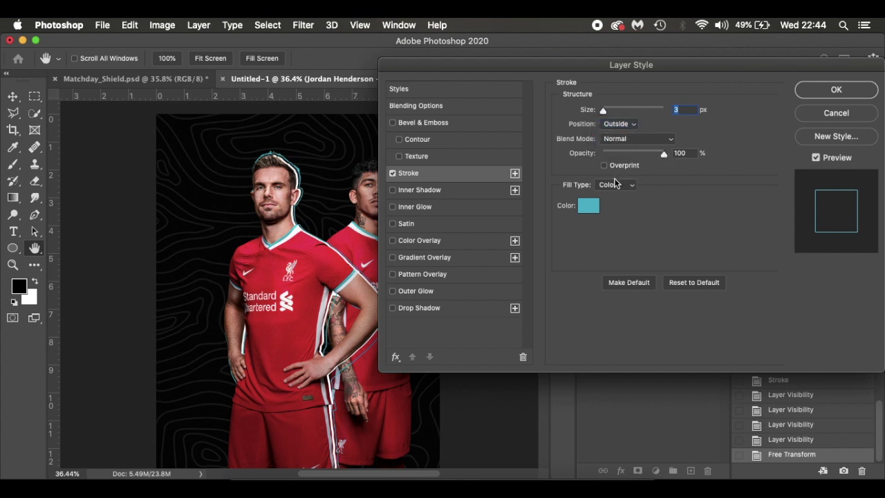
pyautogui.click(830, 92)
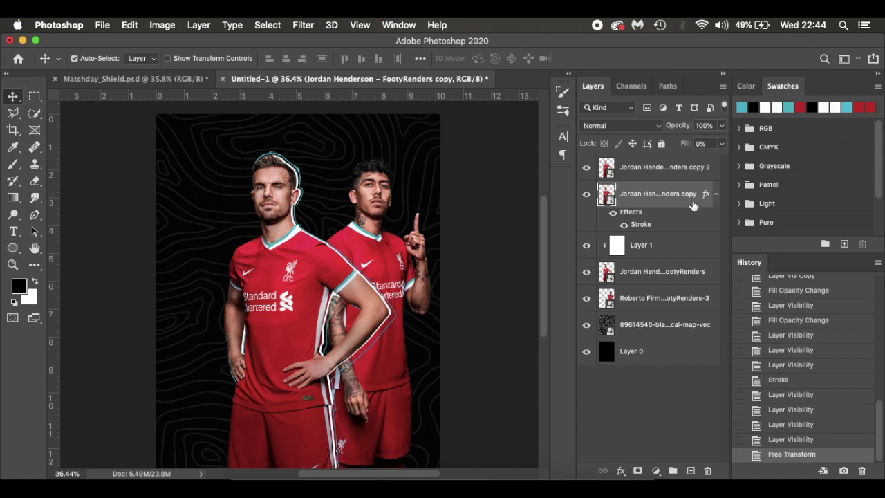
# Group the three Henderson layers and the clipped white layer together
pyautogui.click(685, 178)
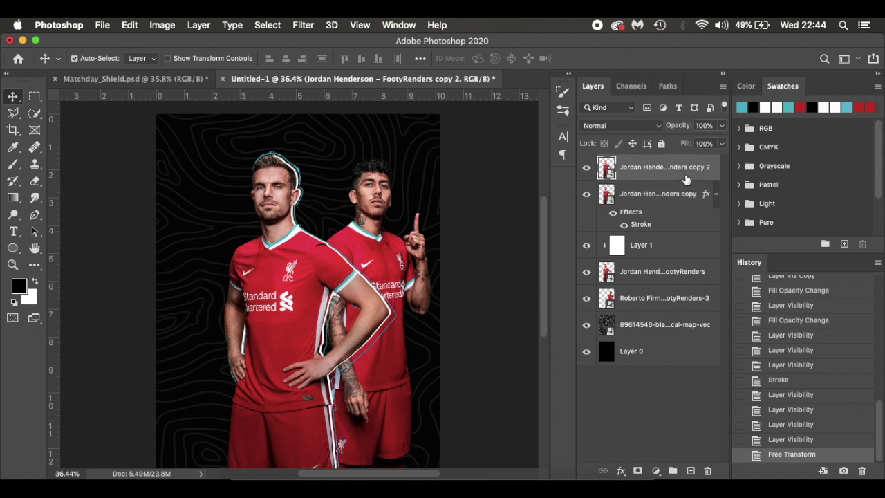
pyautogui.keyDown('shift'); pyautogui.click(714, 277); pyautogui.keyUp('shift')
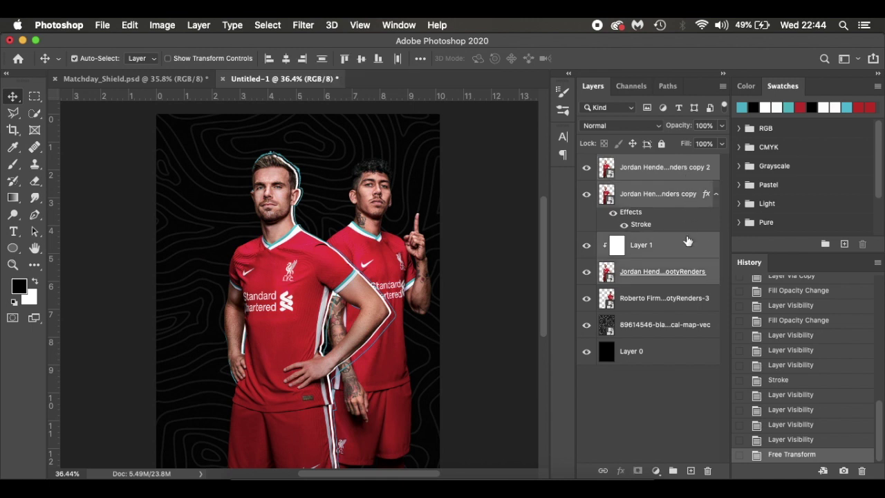
pyautogui.press('super+g')
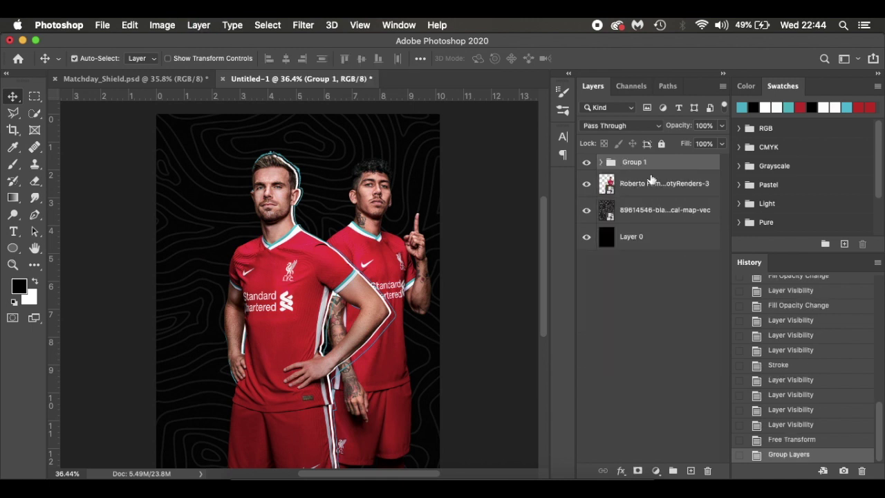
# Rename the group holding the Henderson layers to "Hendo"
pyautogui.doubleClick(641, 161)
pyautogui.write('Hendo')
pyautogui.press('Return')
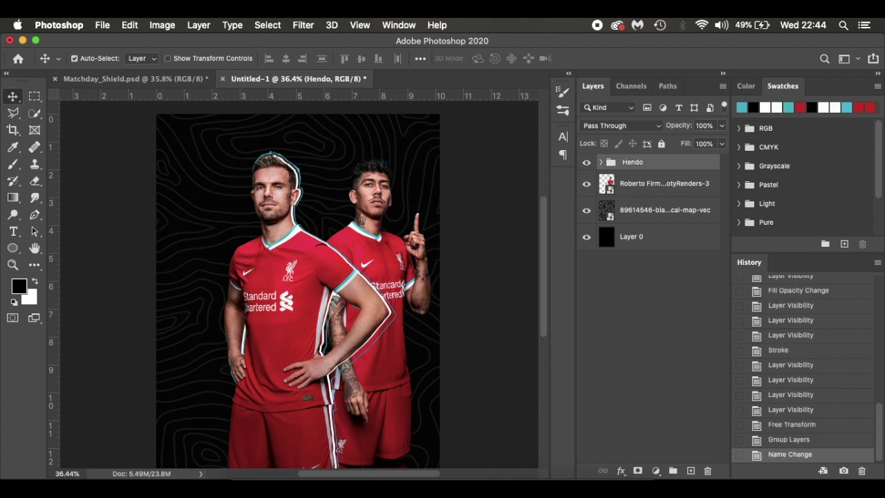
# Duplicate the Firmino layer, then clip a new white-filled layer to the original Firmino layer beneath the copy
pyautogui.click(647, 188)
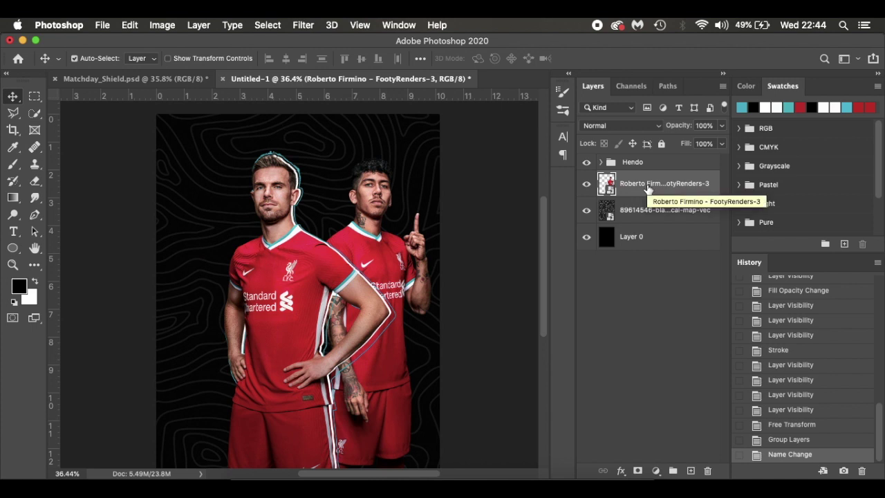
pyautogui.press('super+j')
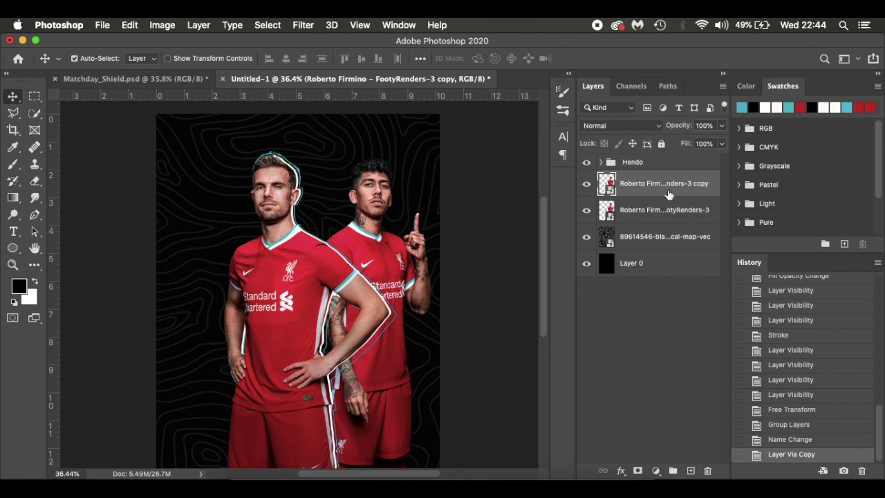
pyautogui.click(657, 217)
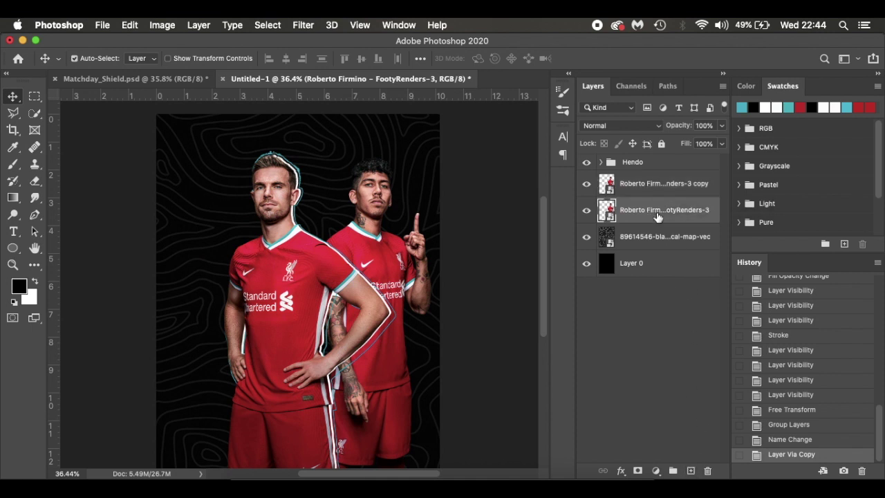
pyautogui.click(690, 471)
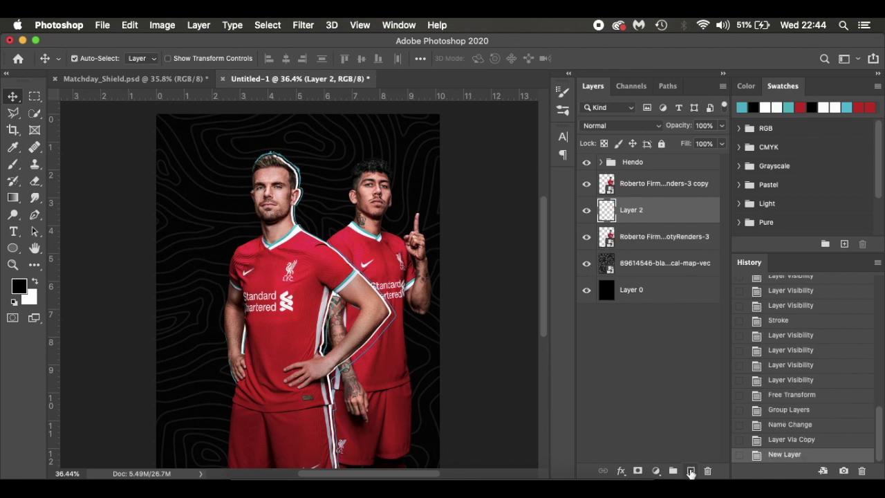
pyautogui.keyDown('alt'); pyautogui.click(671, 222); pyautogui.keyUp('alt')
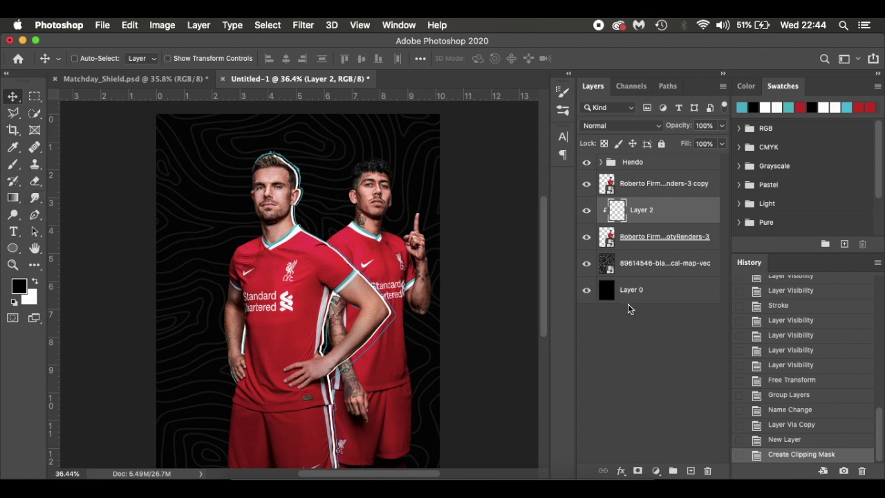
pyautogui.press('super+BackSpace')
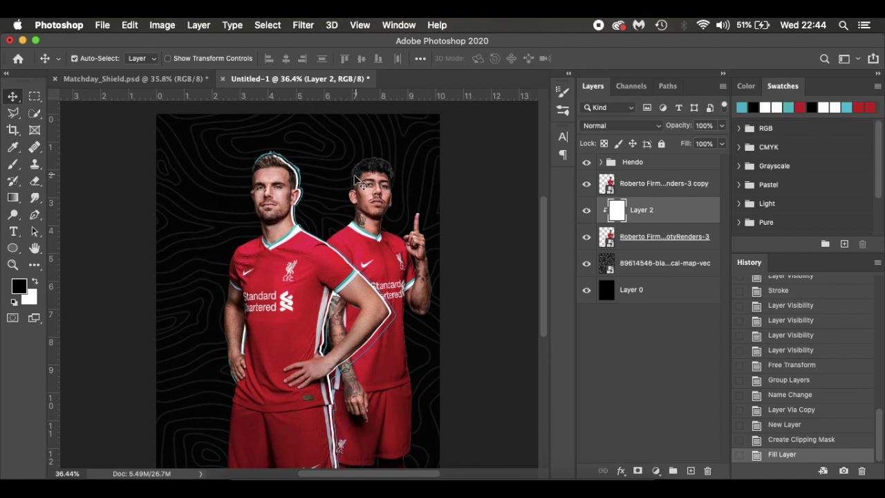
# Check the Firmino copy's visibility, then nudge the original Firmino layer to the right to offset its white silhouette
pyautogui.click(586, 185)
pyautogui.click(586, 185)
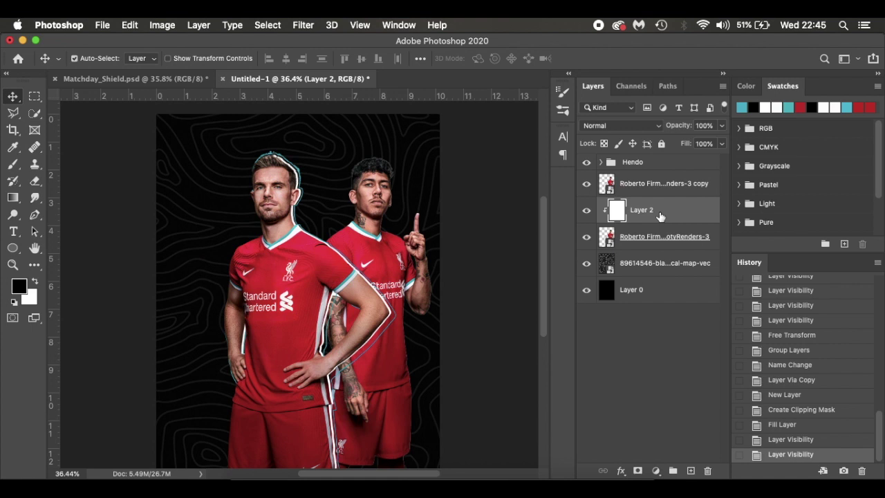
pyautogui.press('Right')
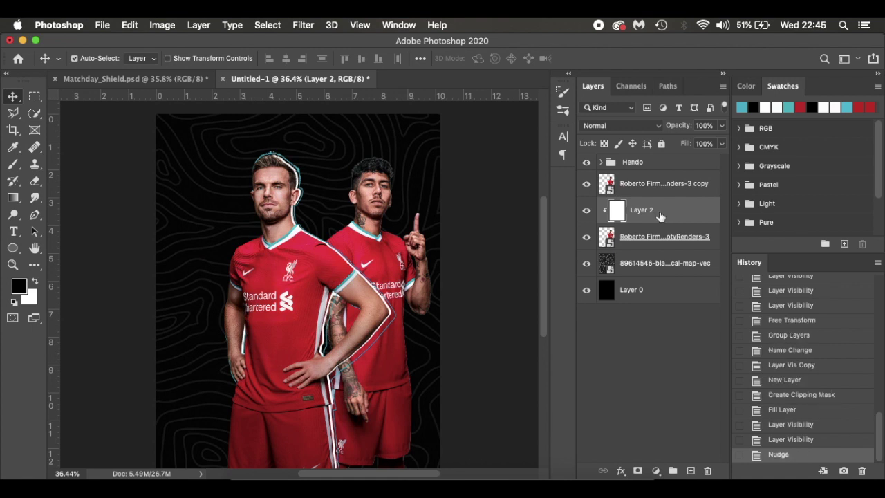
pyautogui.click(661, 235)
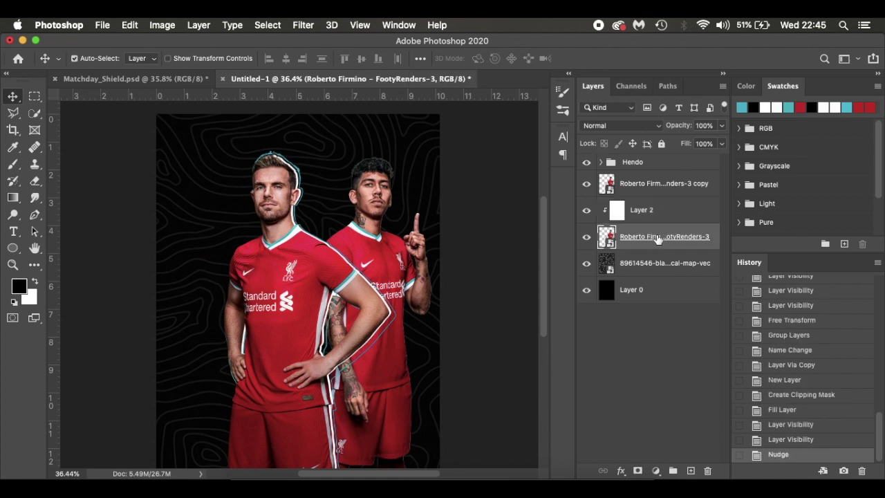
pyautogui.press('Right')
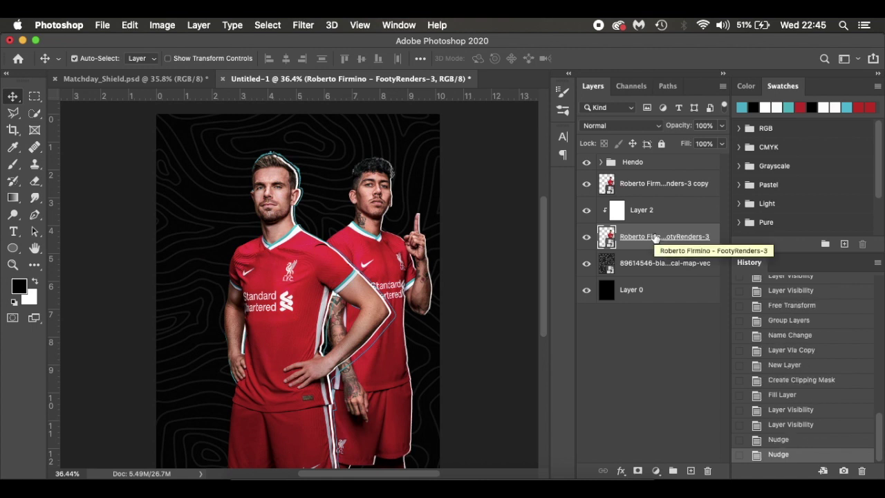
# Duplicate the Firmino copy once more and reduce the fill of the lower copy to 0%
pyautogui.click(672, 192)
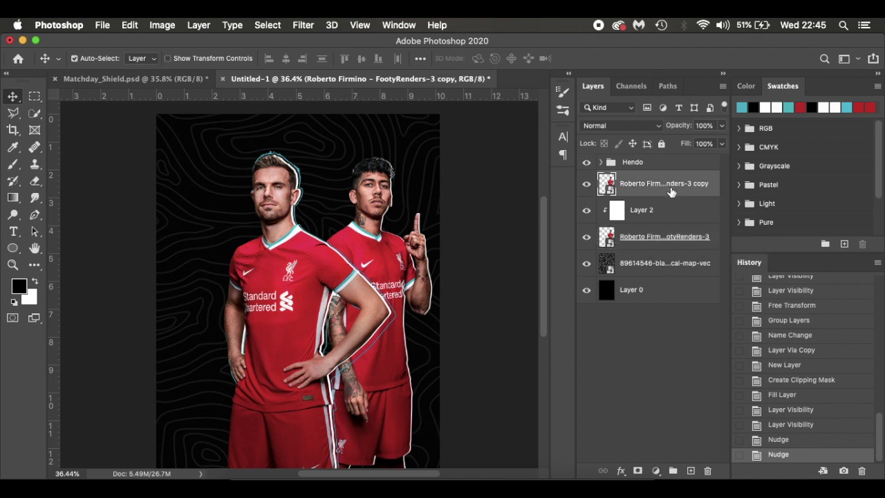
pyautogui.press('super')
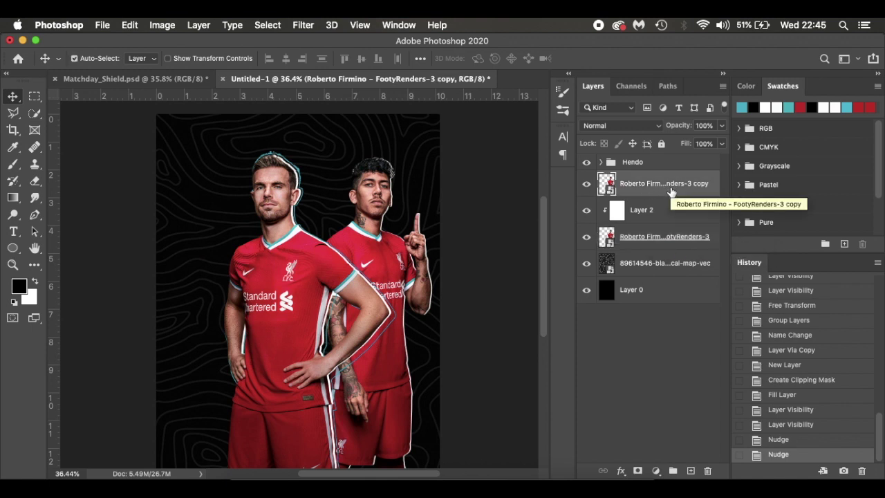
pyautogui.moveTo(671, 191); pyautogui.dragTo(692, 470)
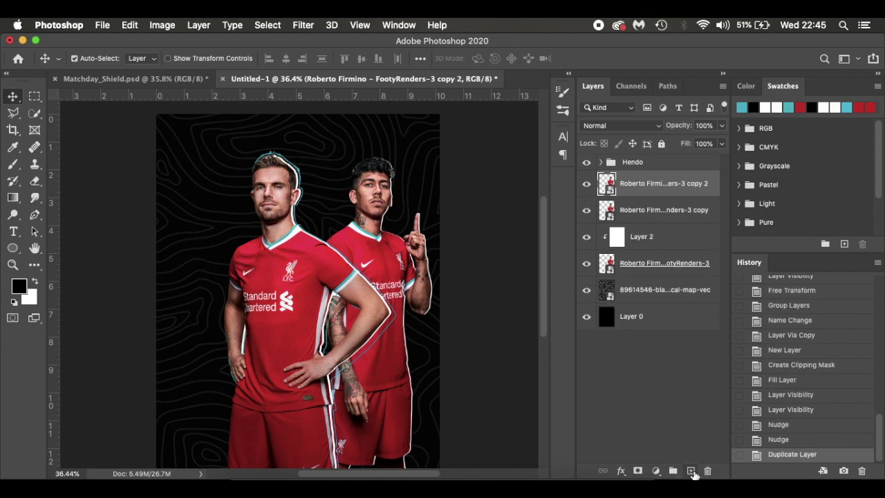
pyautogui.click(675, 212)
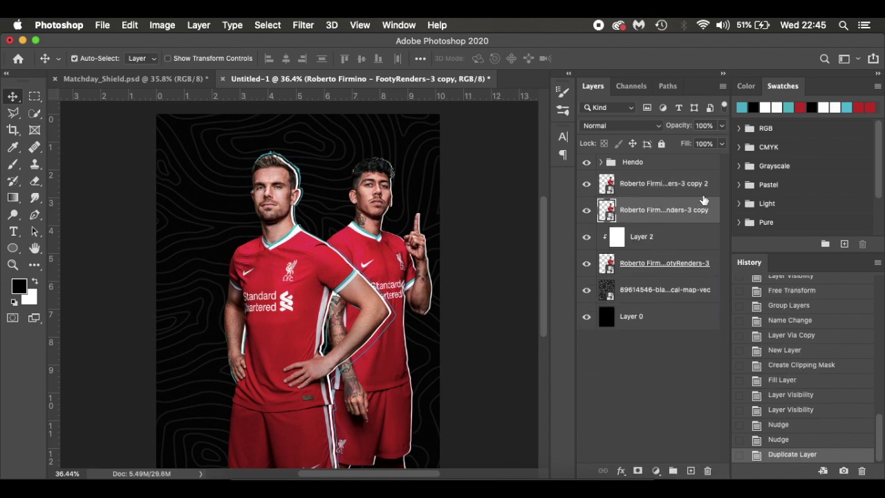
pyautogui.moveTo(686, 144); pyautogui.dragTo(518, 148)
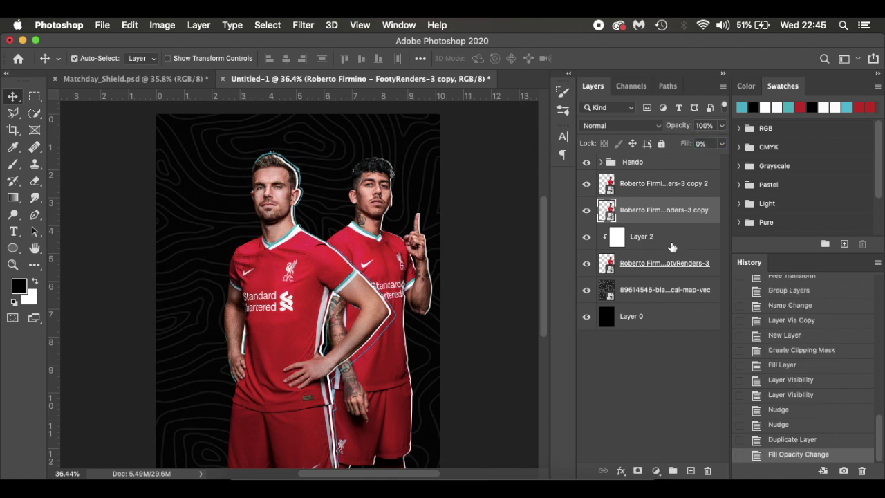
# Add a 3 px teal outside stroke at 100% opacity to the zero-fill Firmino copy
pyautogui.doubleClick(712, 214)
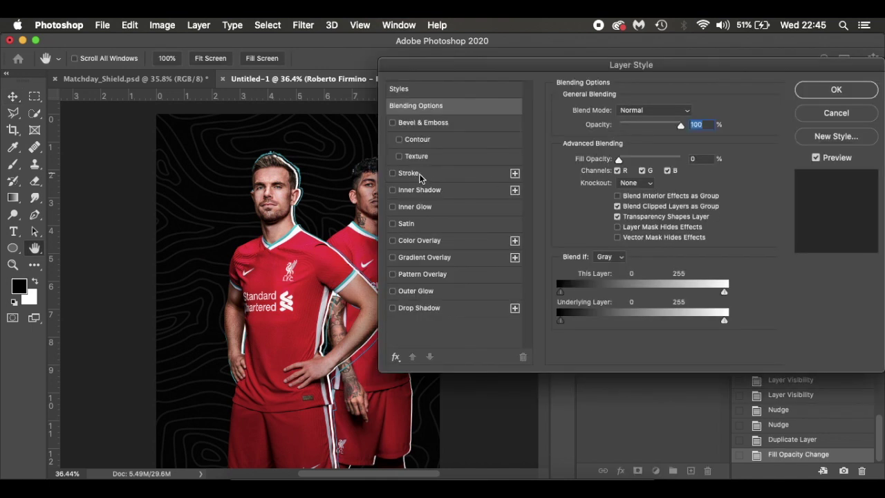
pyautogui.click(408, 174)
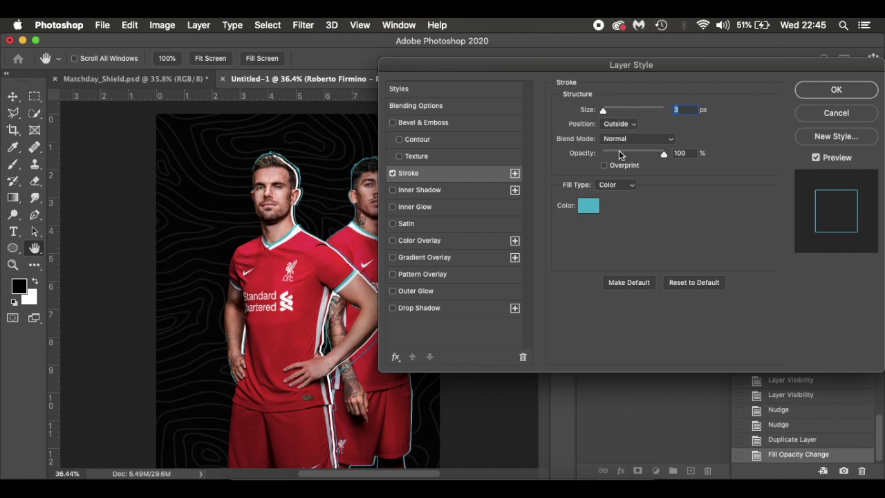
pyautogui.click(821, 96)
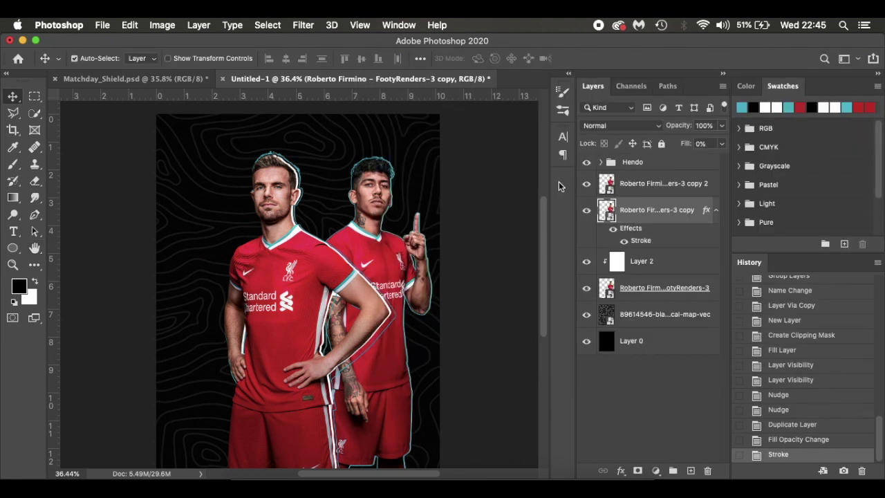
# Free-transform the stroked Firmino copy, enlarging it proportionally to about 17.37%
pyautogui.press('super+t')
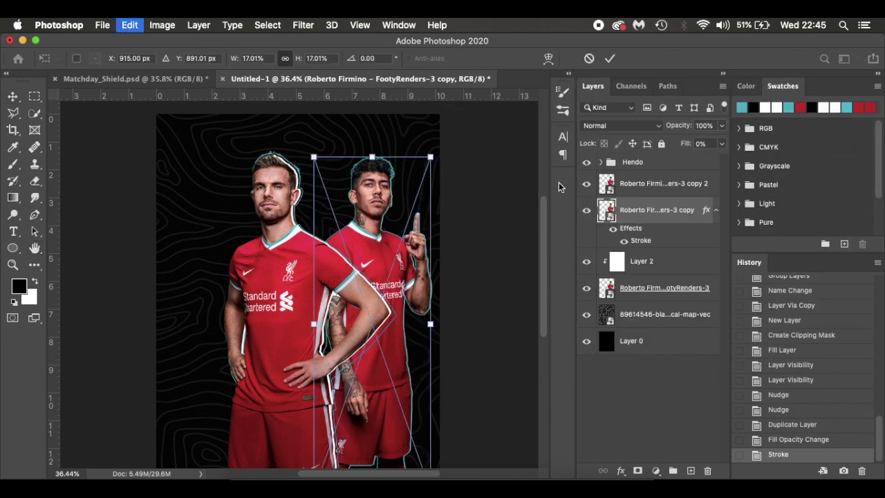
pyautogui.moveTo(432, 158); pyautogui.dragTo(436, 156)
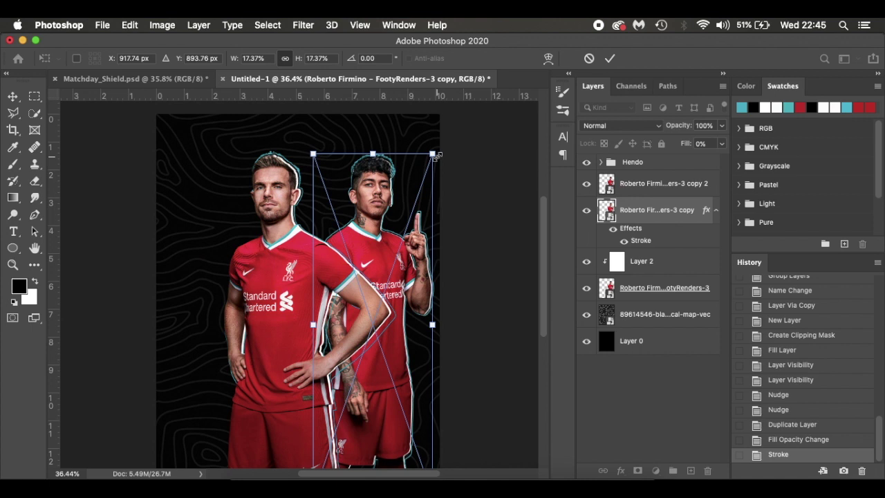
pyautogui.press('Return')
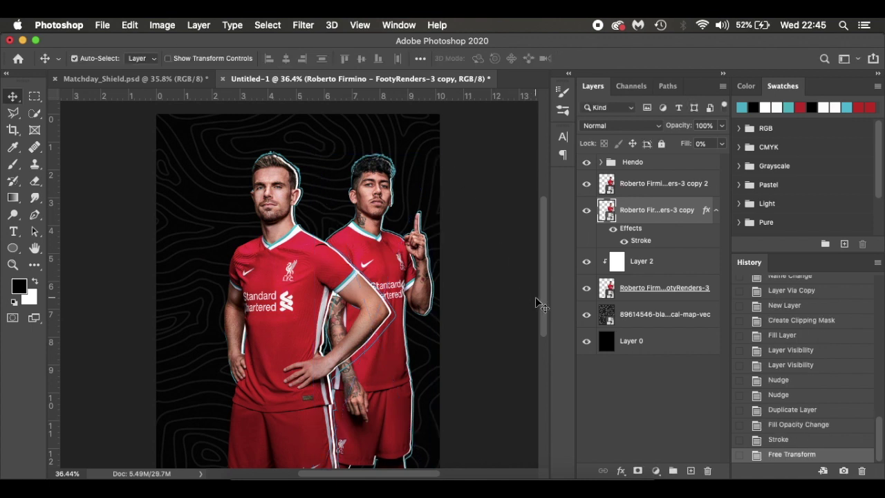
# Group the three Firmino layers with the clipped white layer and name the group "Bobby"
pyautogui.click(672, 191)
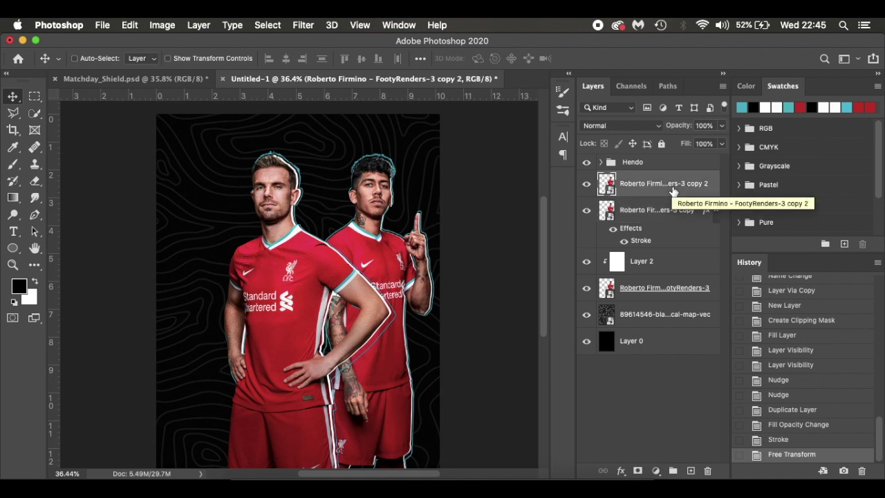
pyautogui.keyDown('shift'); pyautogui.click(669, 211); pyautogui.keyUp('shift')
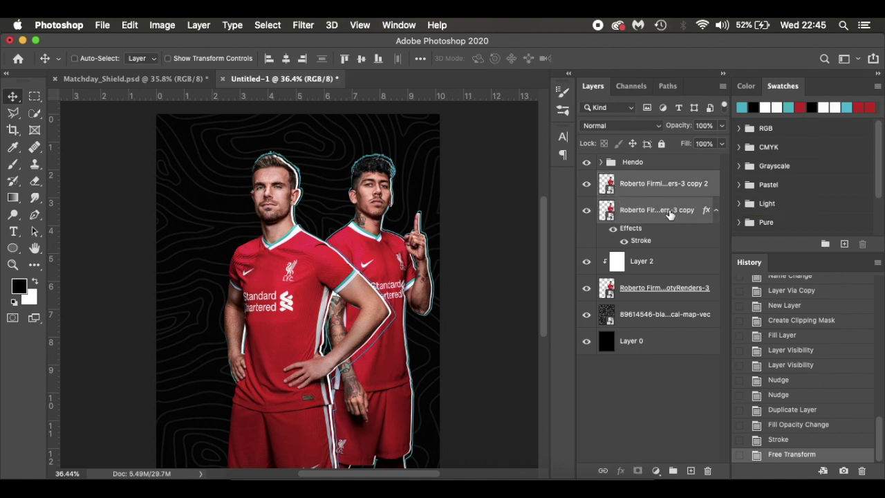
pyautogui.keyDown('shift'); pyautogui.click(665, 266); pyautogui.keyUp('shift')
pyautogui.keyDown('shift'); pyautogui.click(665, 289); pyautogui.keyUp('shift')
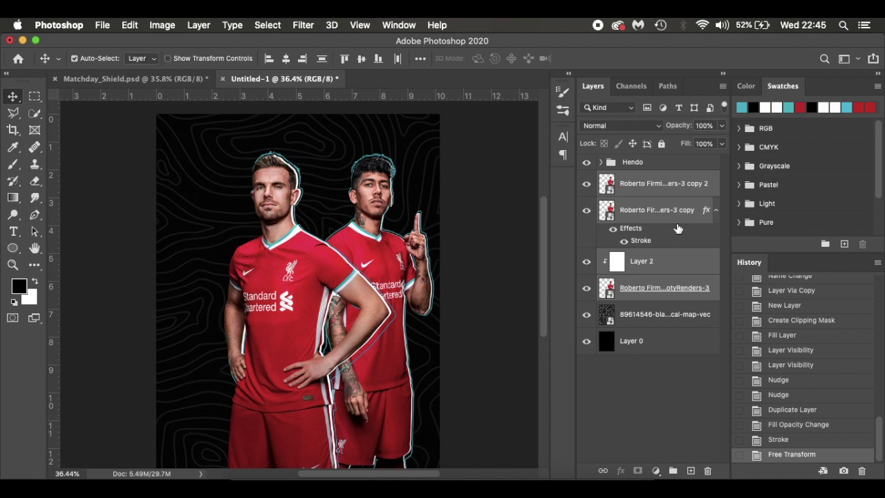
pyautogui.press('super+g')
pyautogui.doubleClick(636, 178)
pyautogui.write('Bobby')
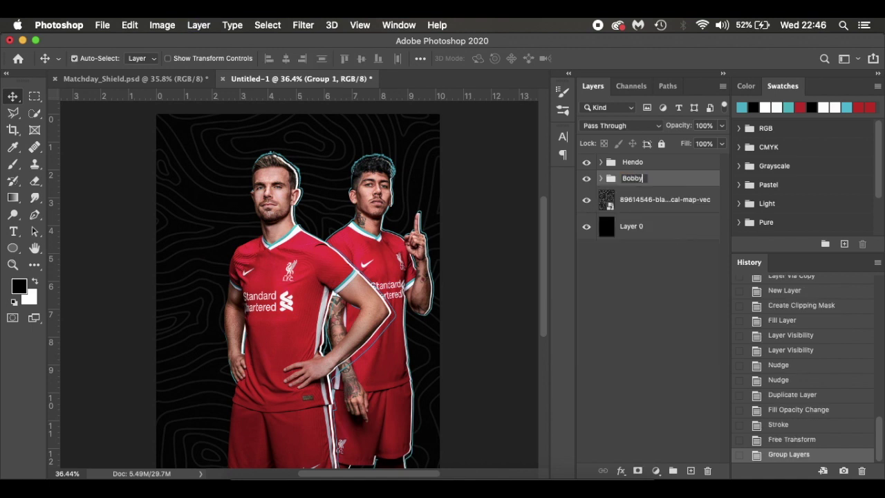
pyautogui.press('Return')
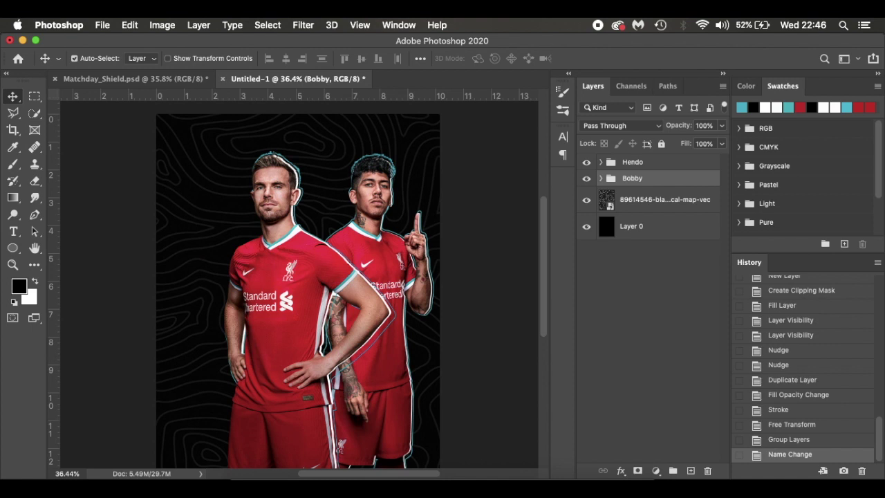
# Add white Bebas Neue text reading "LIVERPOOL" on a new layer directly above the topographic map layer
pyautogui.click(672, 202)
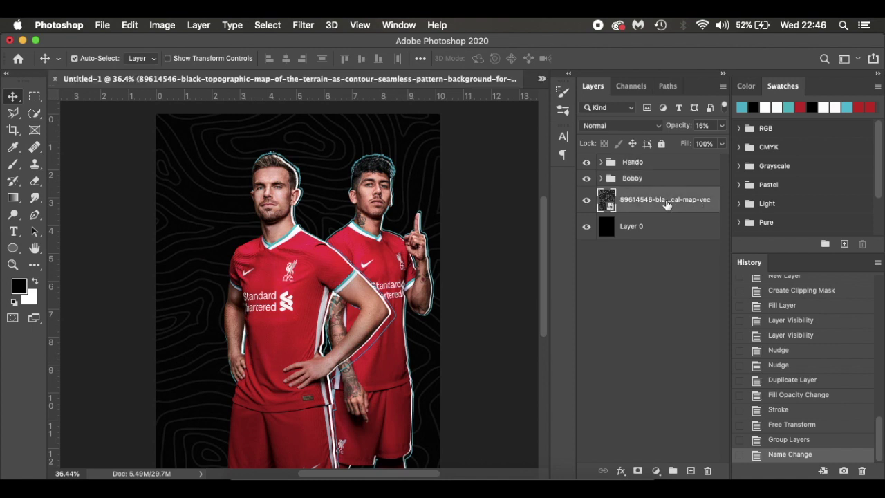
pyautogui.click(690, 470)
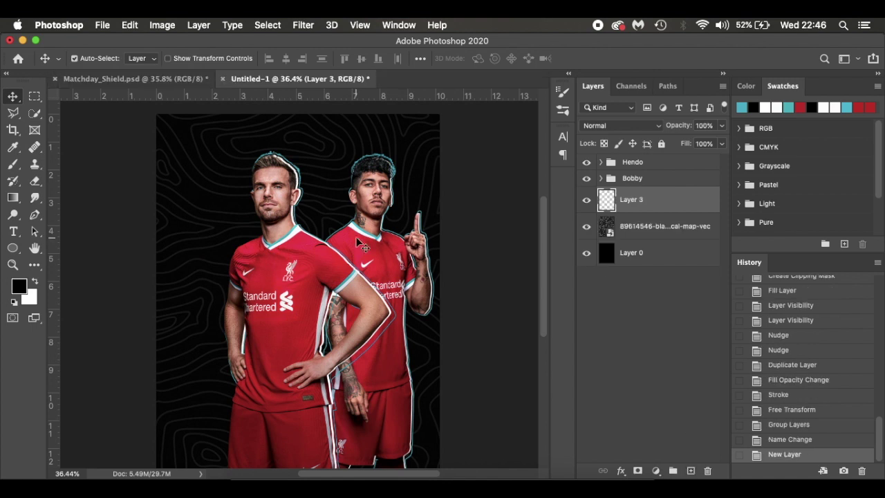
pyautogui.press('t')
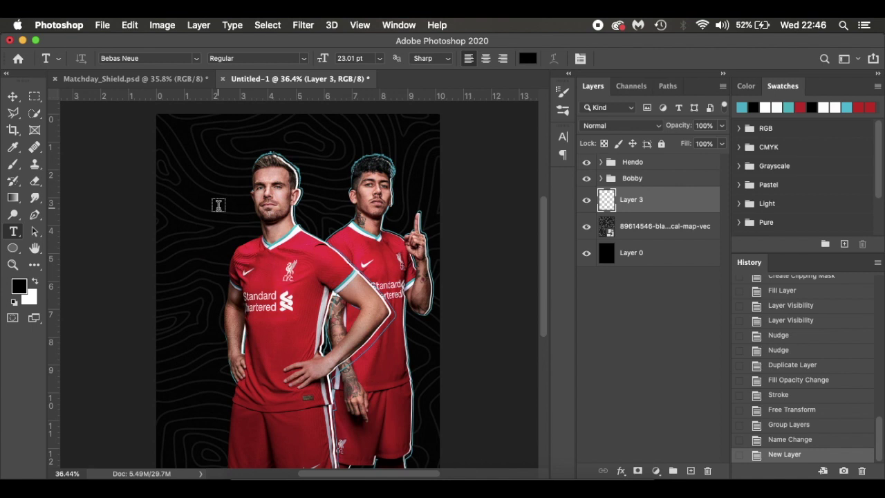
pyautogui.scroll(-1, 219, 204)
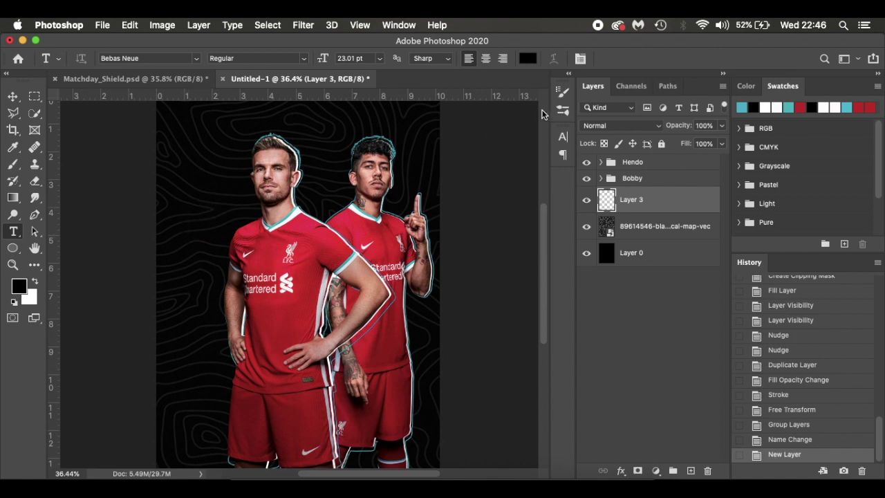
pyautogui.click(527, 58)
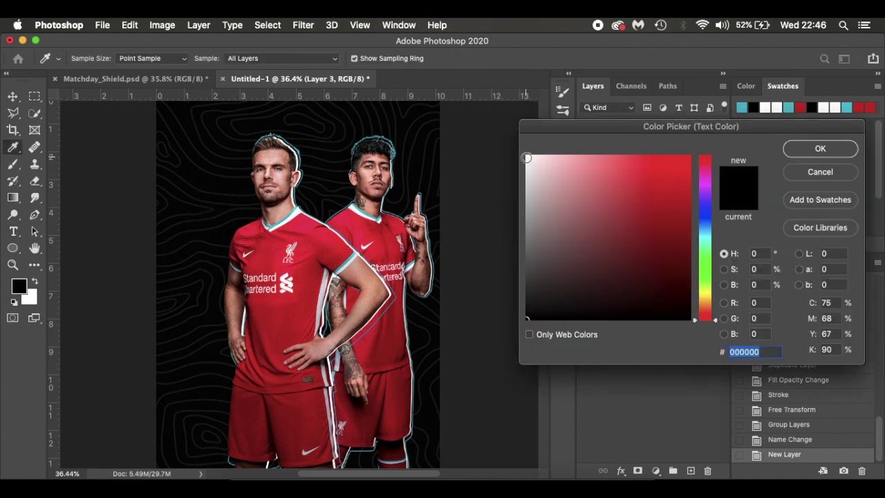
pyautogui.click(527, 159)
pyautogui.click(819, 150)
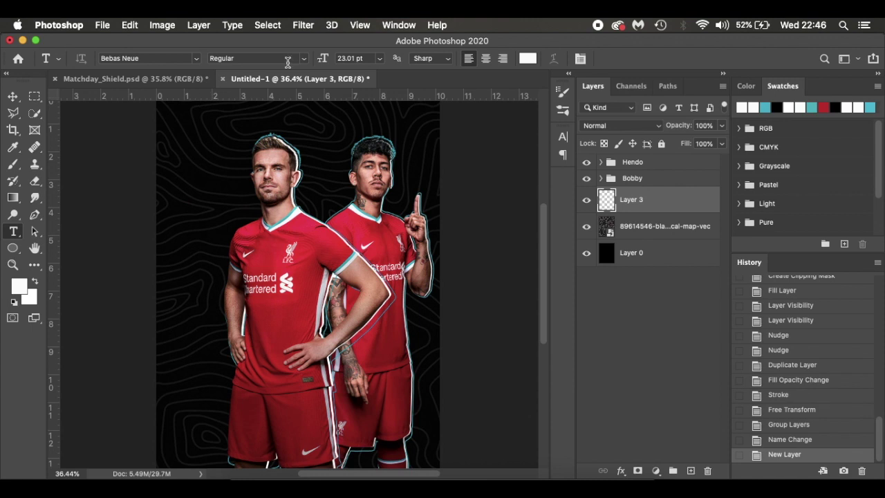
pyautogui.click(178, 302)
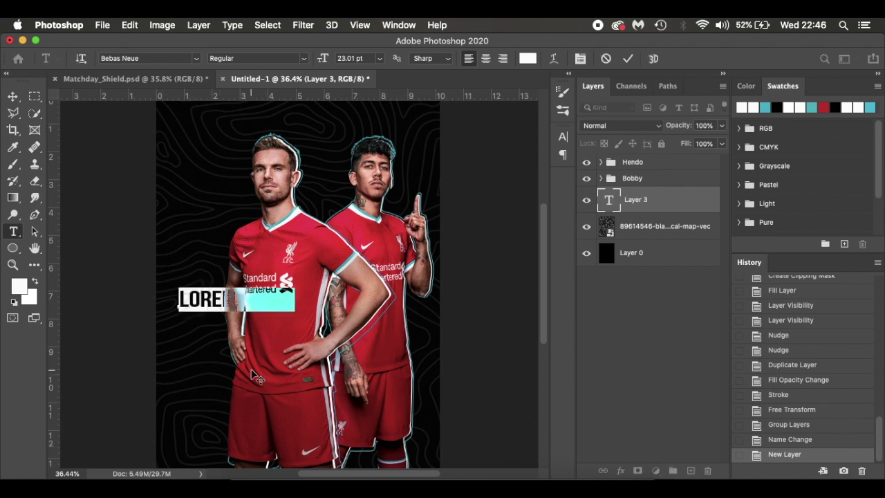
pyautogui.write('LIVER')
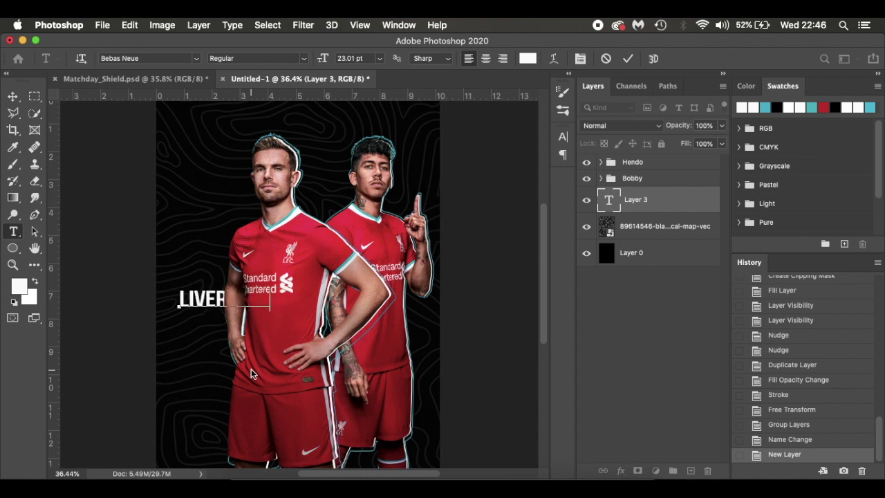
pyautogui.click(13, 96)
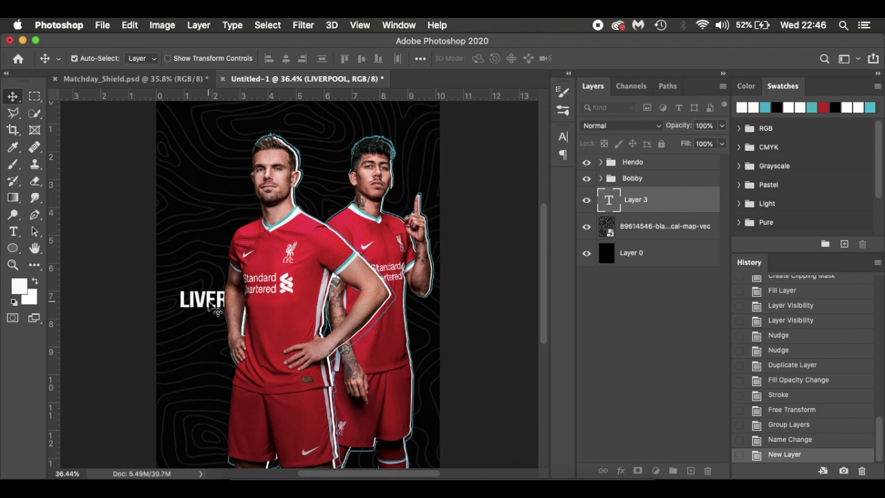
# Rotate the LIVERPOOL text by -90° and move it beside the poster's left edge
pyautogui.press('super+t')
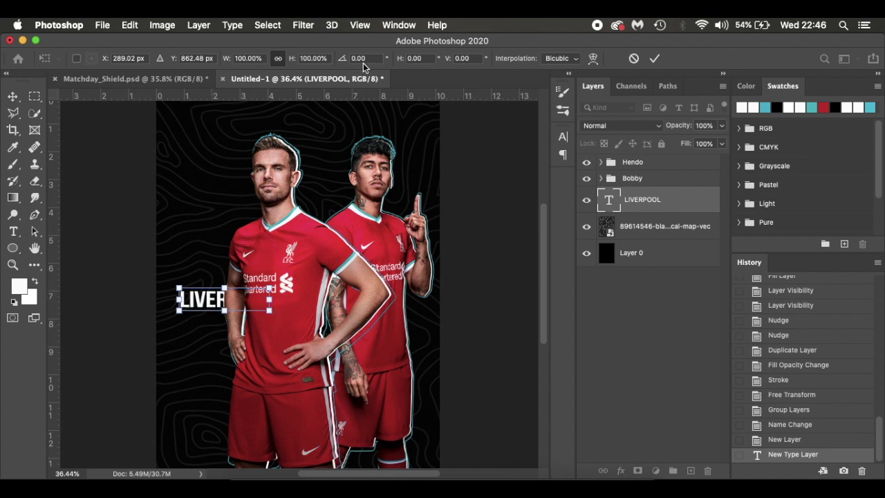
pyautogui.click(341, 64)
pyautogui.write('-90')
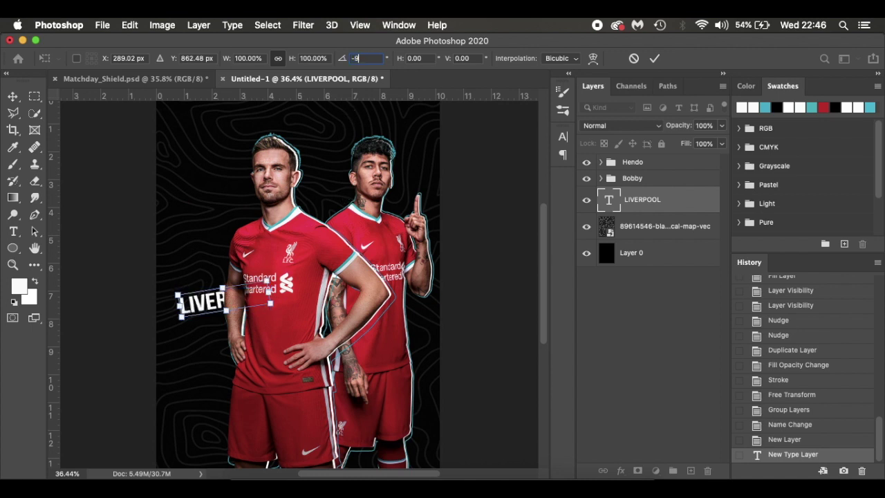
pyautogui.moveTo(223, 330); pyautogui.dragTo(182, 344)
pyautogui.rightClick(185, 331)
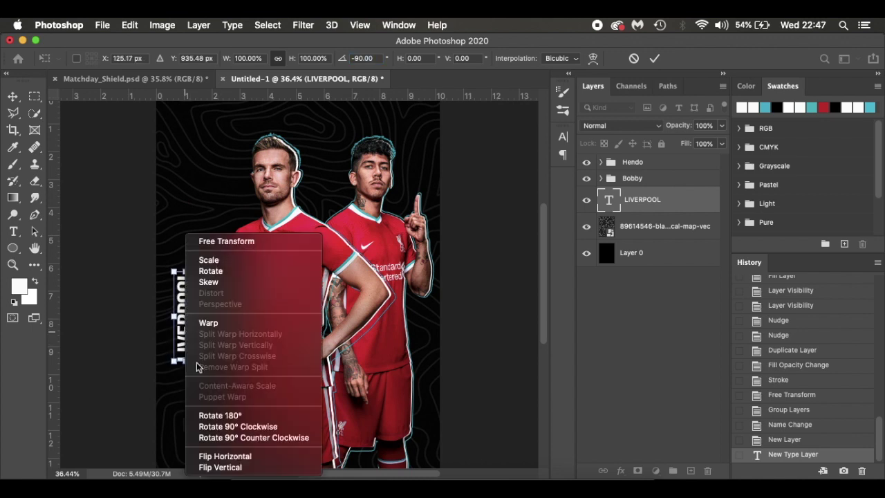
pyautogui.click(279, 427)
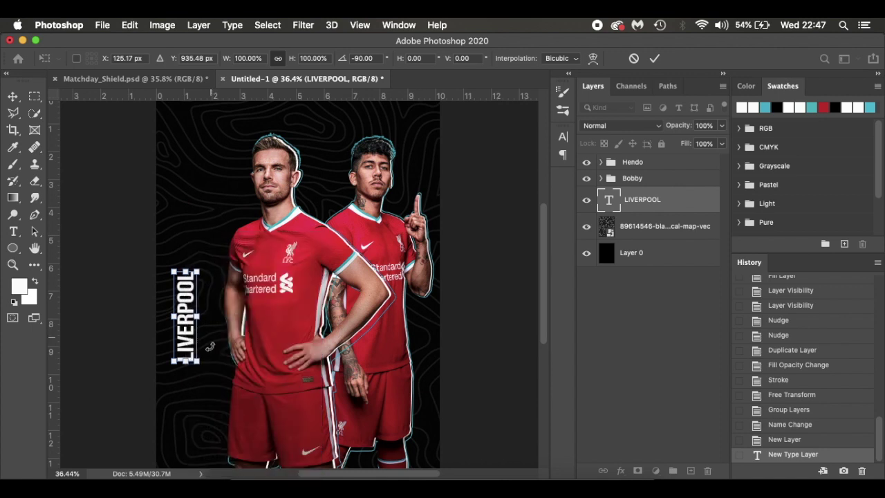
pyautogui.click(13, 96)
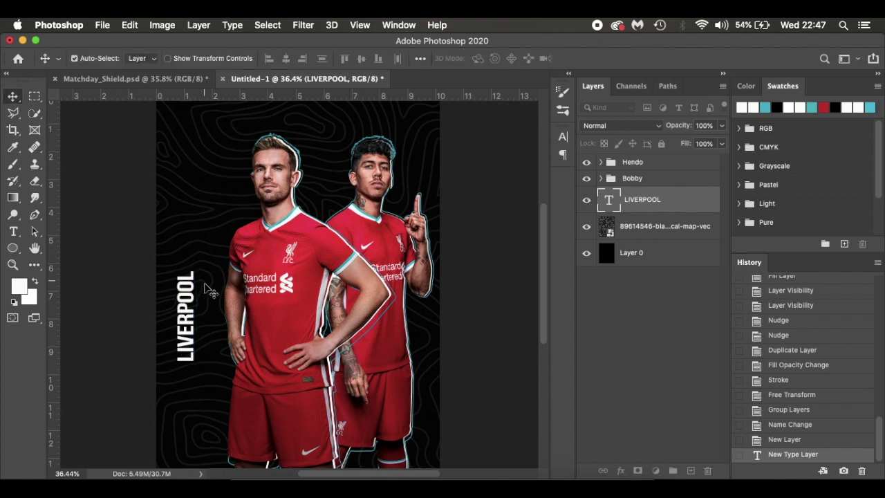
# Enlarge the LIVERPOOL text to 63.01 pt and move it down to start near the poster's lower-left corner
pyautogui.press('t')
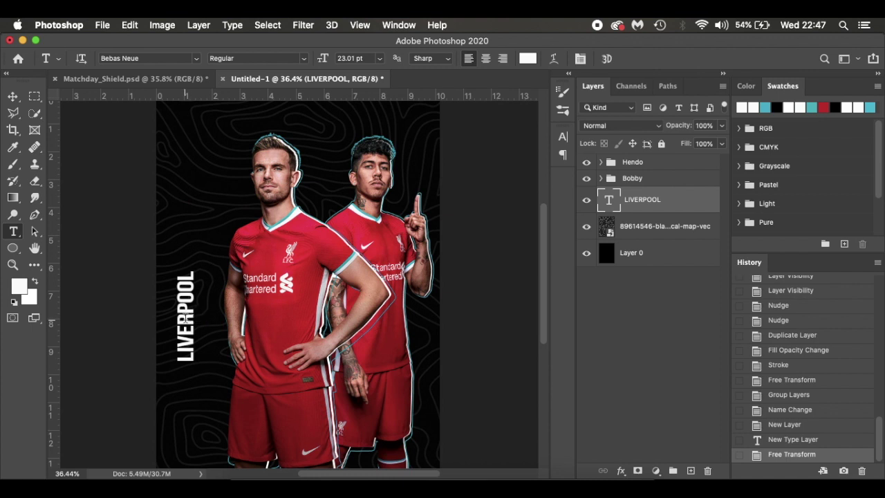
pyautogui.click(185, 320)
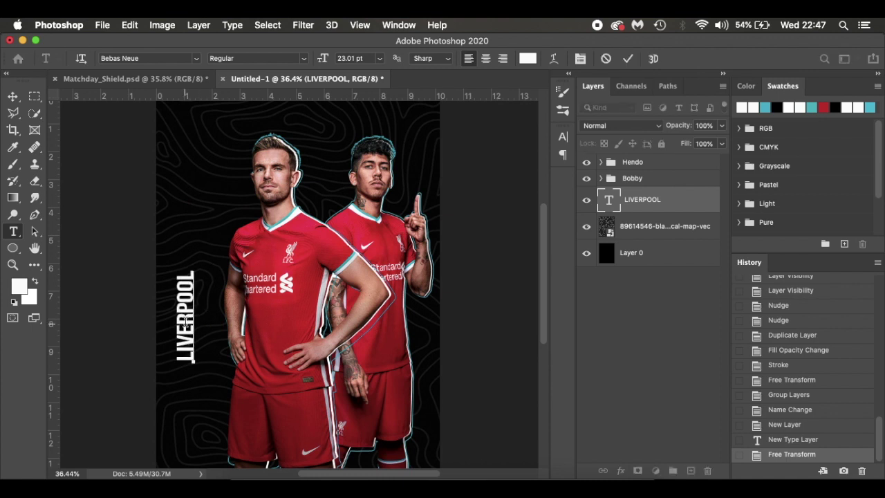
pyautogui.doubleClick(191, 358)
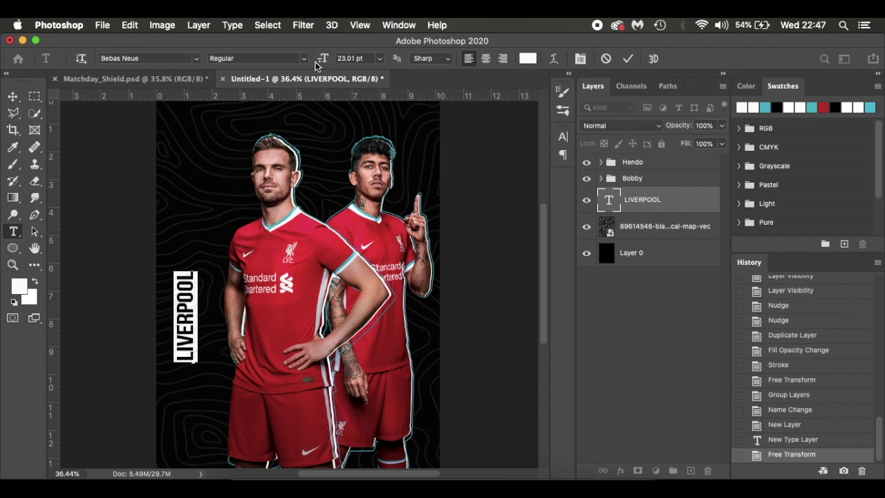
pyautogui.moveTo(322, 60); pyautogui.dragTo(351, 62)
pyautogui.moveTo(221, 366); pyautogui.dragTo(230, 420)
pyautogui.scroll(-3, 230, 401)
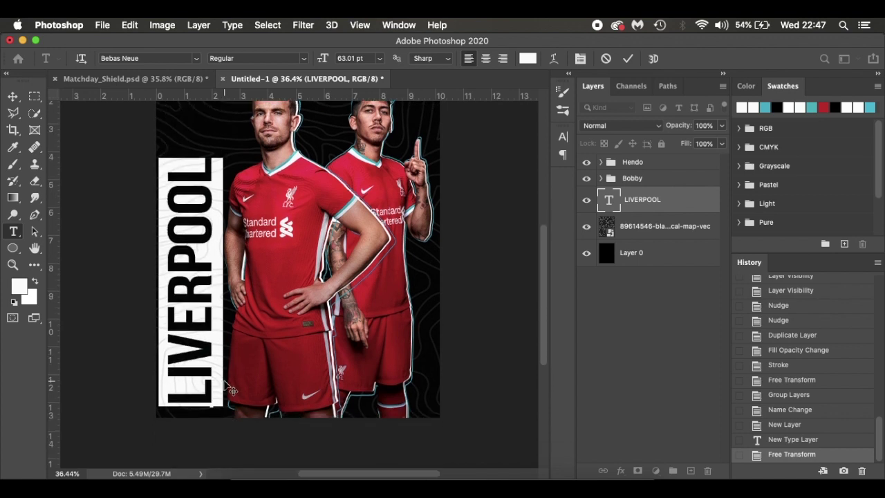
pyautogui.click(219, 371)
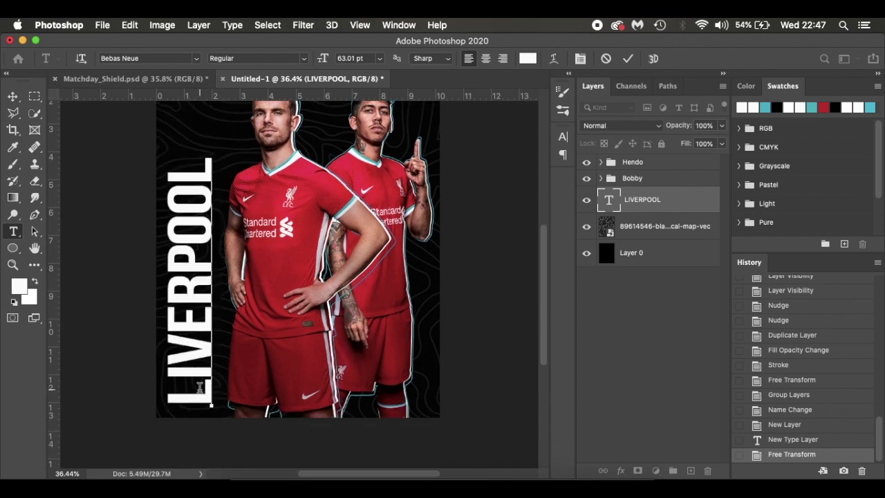
# Enlarge the LIVERPOOL text to 91.01 pt and shift it right so it sits inside the poster's left edge
pyautogui.doubleClick(173, 307)
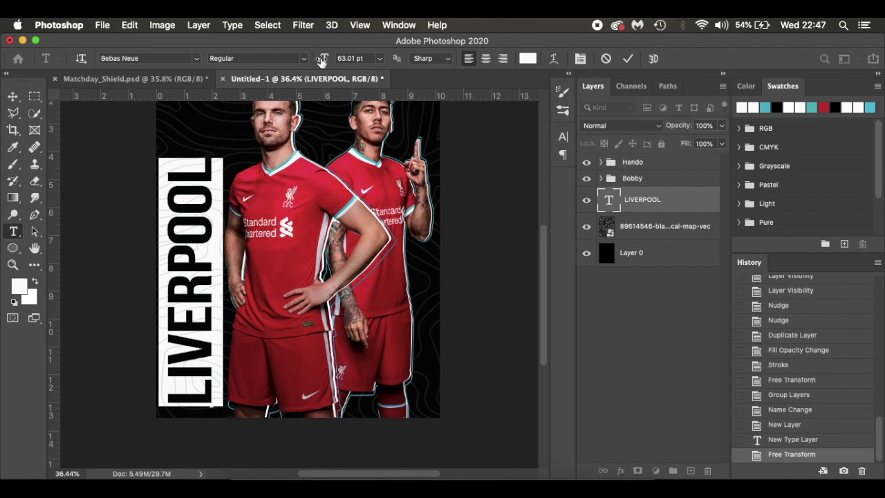
pyautogui.moveTo(320, 61); pyautogui.dragTo(338, 63)
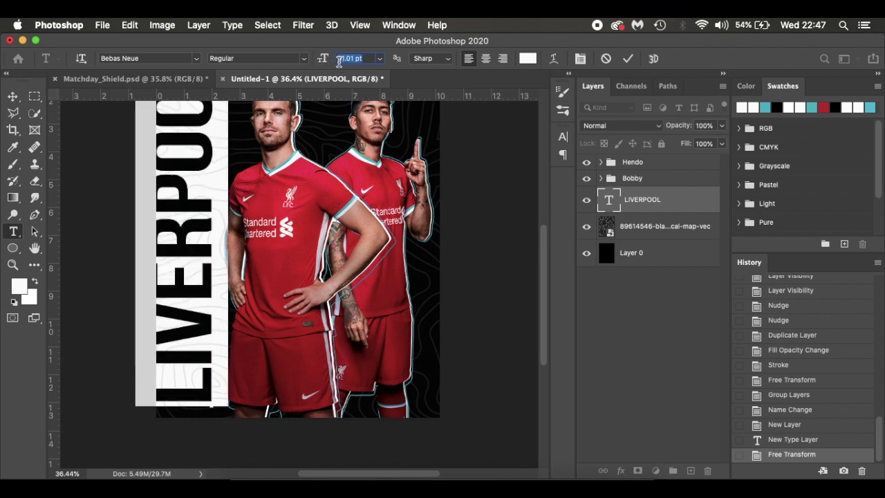
pyautogui.scroll(5, 235, 216)
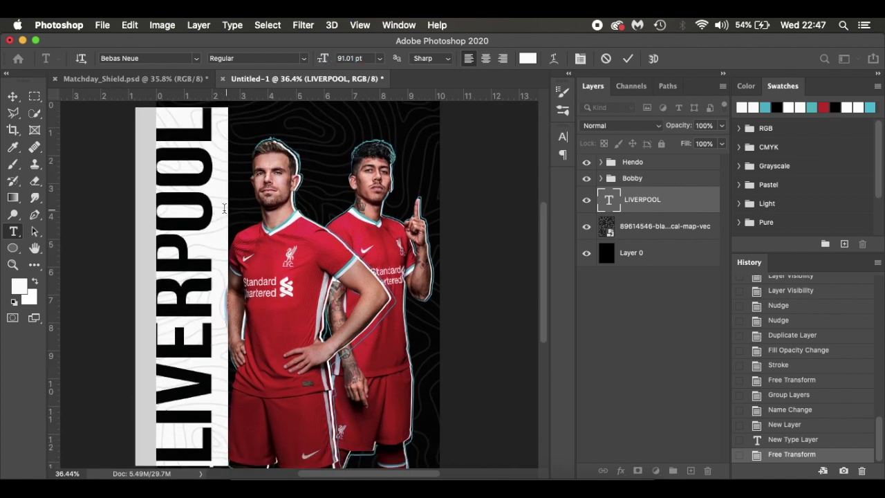
pyautogui.moveTo(233, 225); pyautogui.dragTo(247, 224)
pyautogui.click(215, 218)
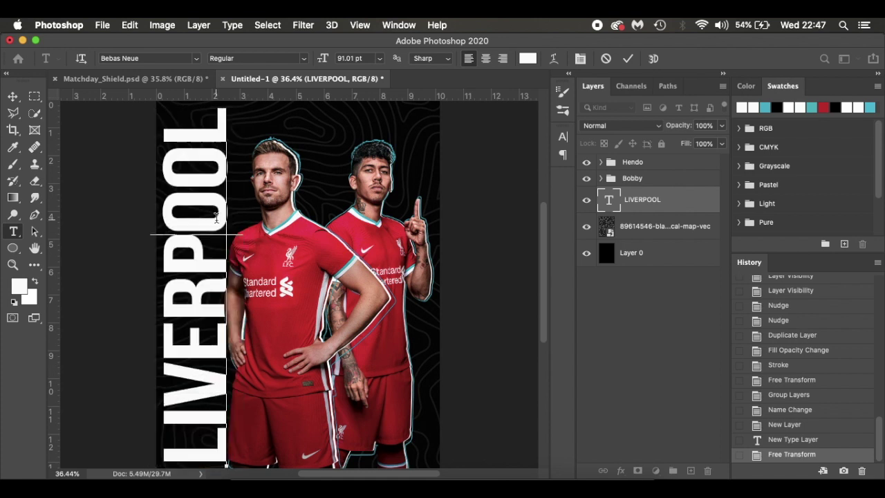
pyautogui.click(12, 96)
pyautogui.scroll(-2, 229, 237)
pyautogui.scroll(2, 228, 237)
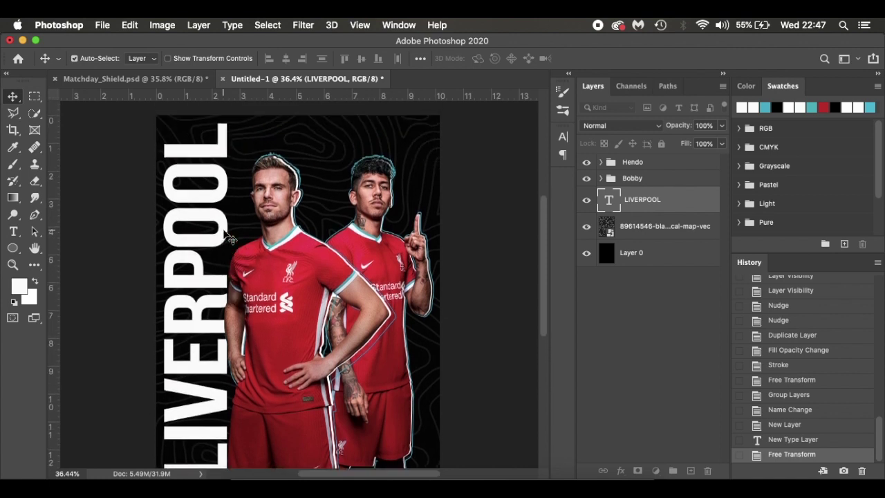
pyautogui.scroll(-2, 228, 237)
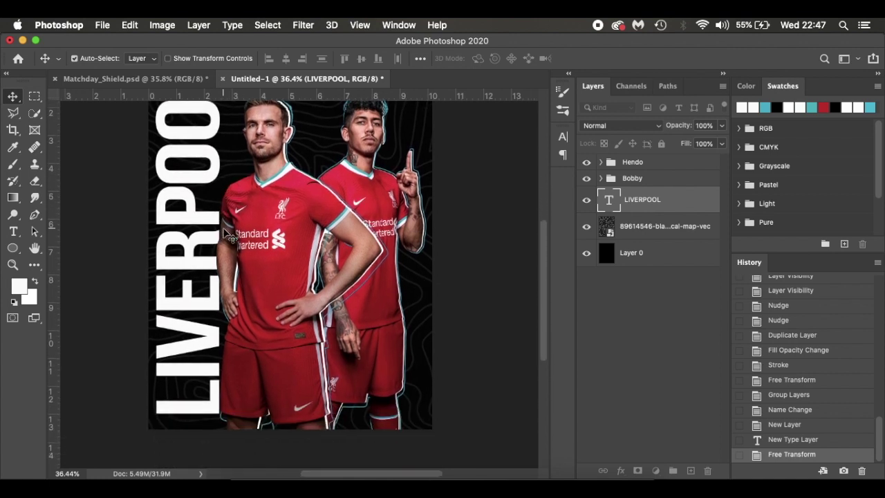
# Place a horizontal guide across the vertical centre of the poster, with the black Layer 0 selected
pyautogui.click(659, 263)
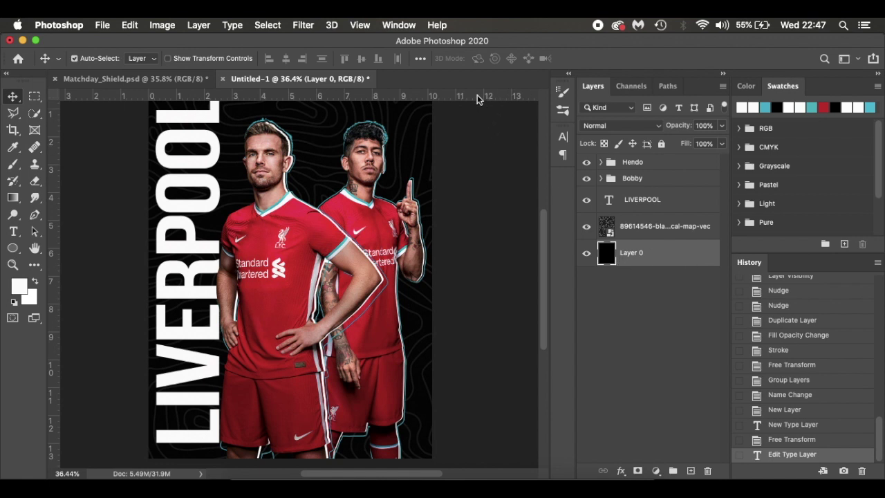
pyautogui.press('super+0')
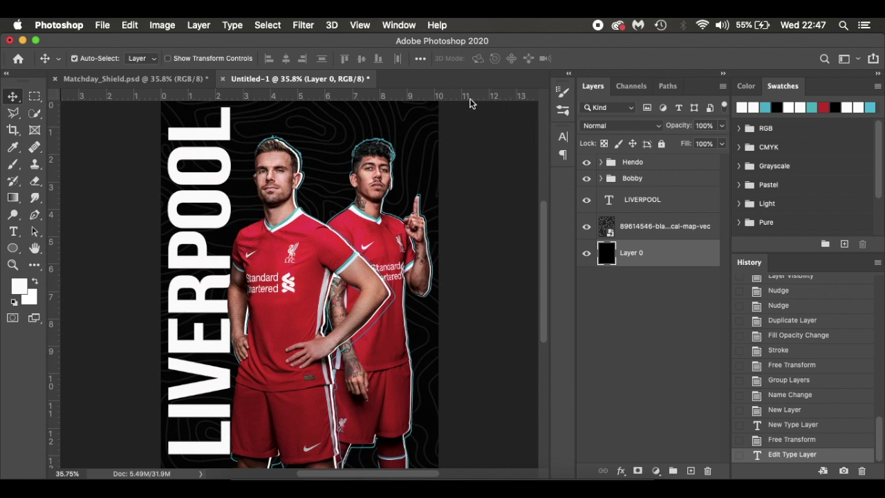
pyautogui.hscroll(1, 472, 96)
pyautogui.moveTo(477, 95); pyautogui.dragTo(482, 284)
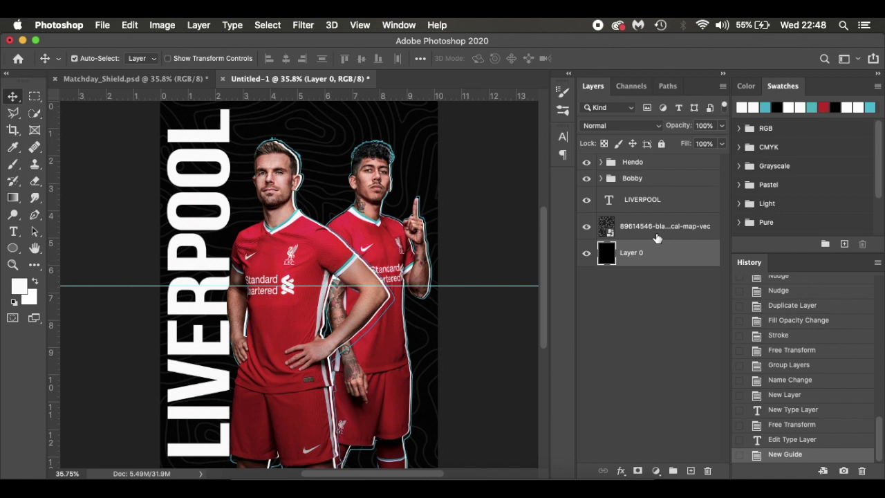
# Free-transform the LIVERPOOL text to centre it vertically on the guide at Y 796.99 px, and shift it slightly right
pyautogui.click(682, 200)
pyautogui.hotkey('ctrl', 't')
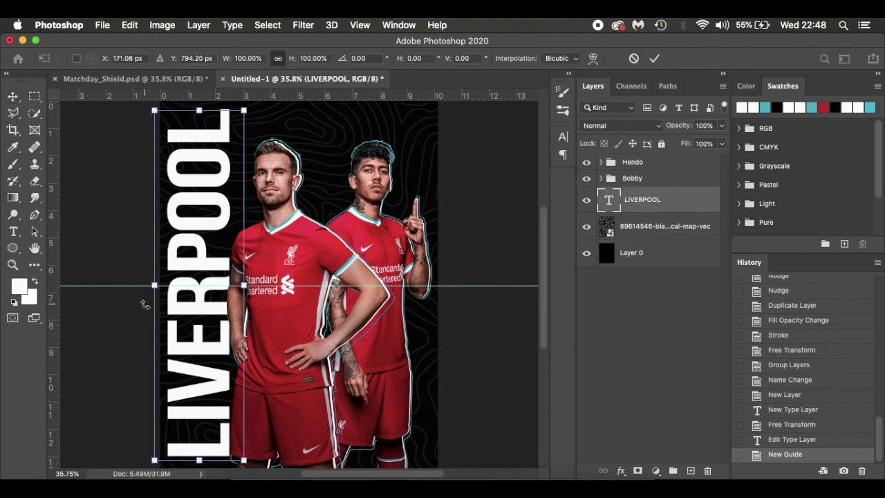
pyautogui.moveTo(146, 304); pyautogui.dragTo(145, 305)
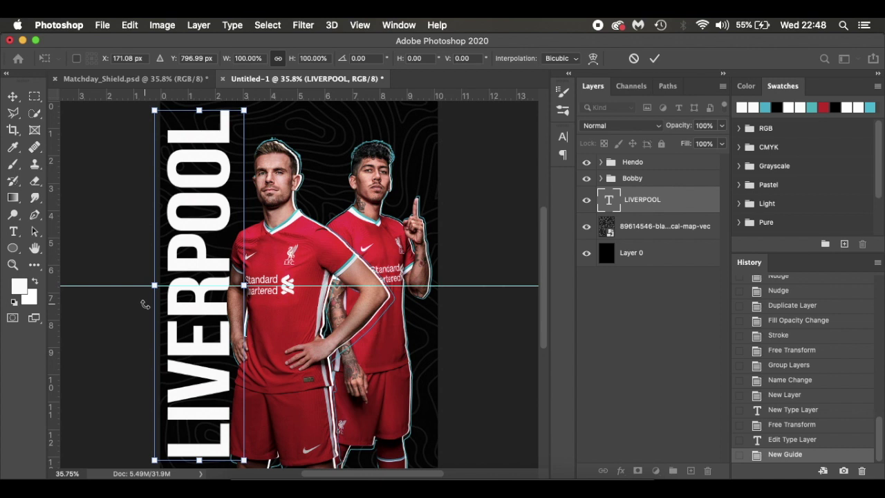
pyautogui.press('Return')
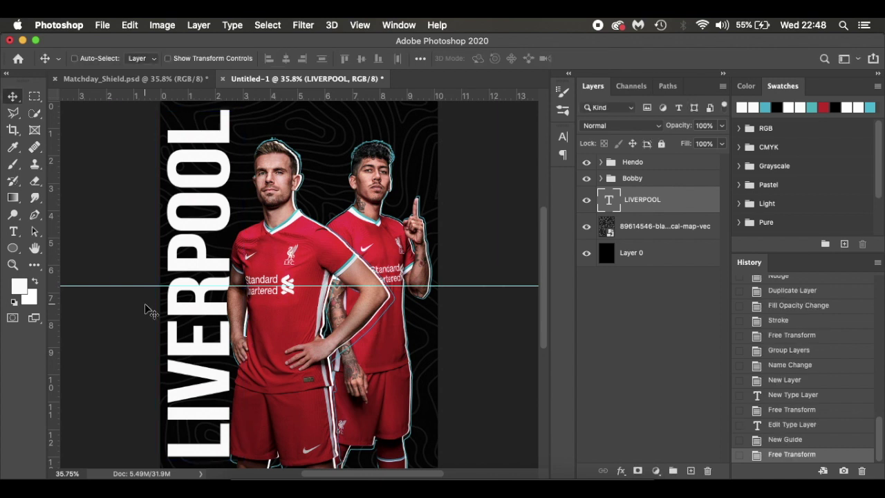
pyautogui.press('super+t')
pyautogui.moveTo(145, 304); pyautogui.dragTo(145, 304)
pyautogui.press('Return')
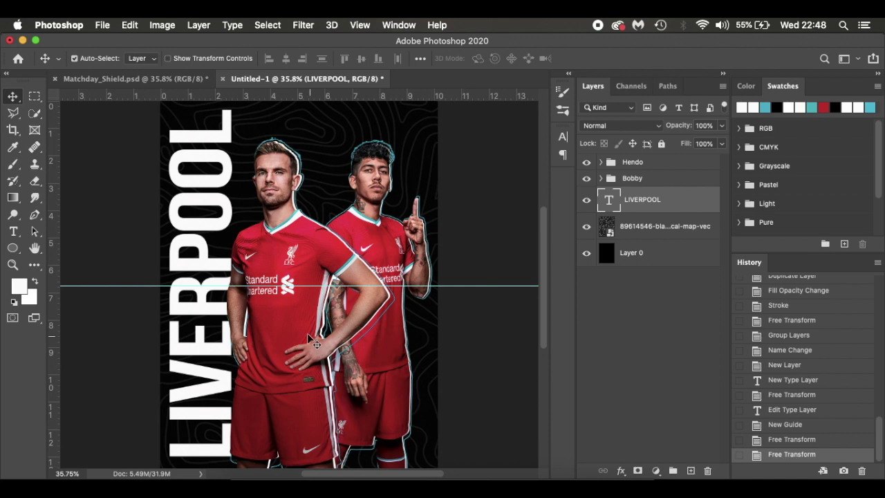
# Check the reference design in Matchday_Shield.psd, and add a layer mask to the LIVERPOOL text layer in Untitled-1
pyautogui.hotkey('ctrl', 'Tab')
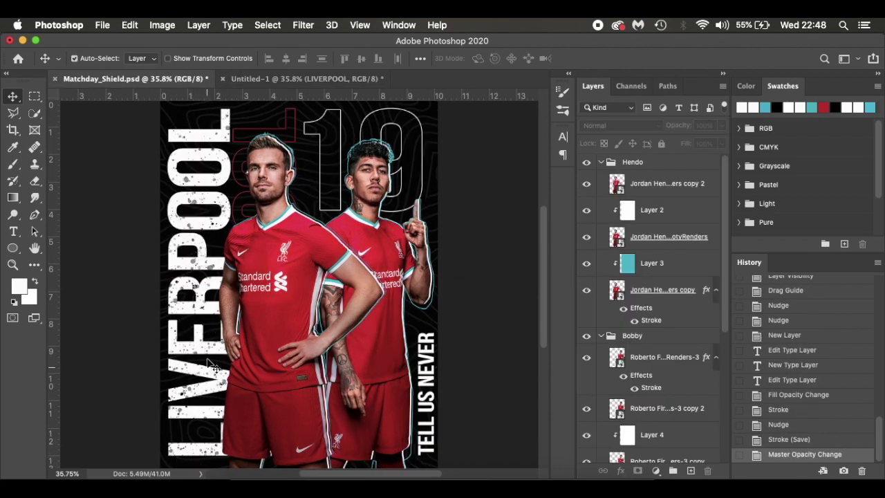
pyautogui.click(260, 78)
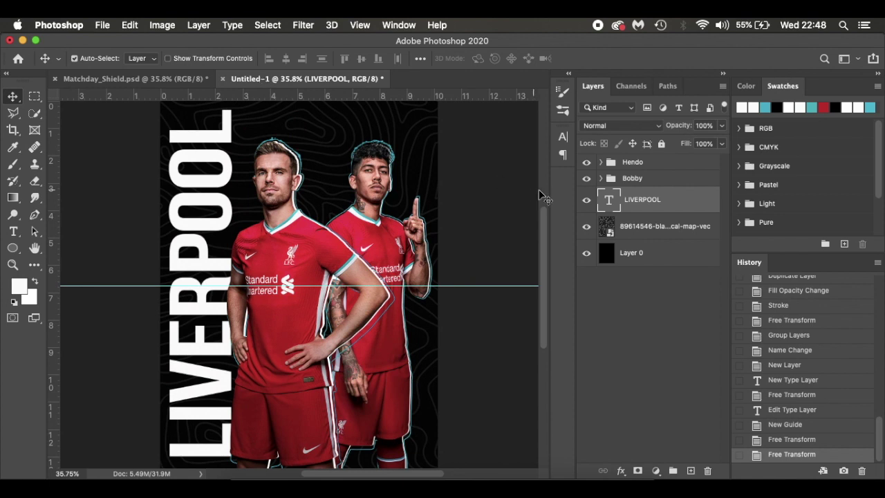
pyautogui.click(637, 470)
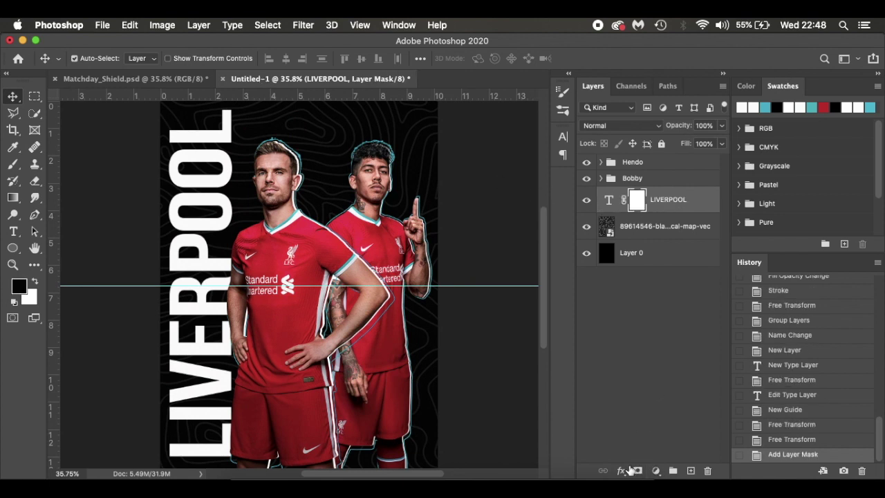
# Choose the 284 px Kyle's Spatter Brushes - Supreme brush from the Special Effects Brushes for painting on the mask
pyautogui.press('b')
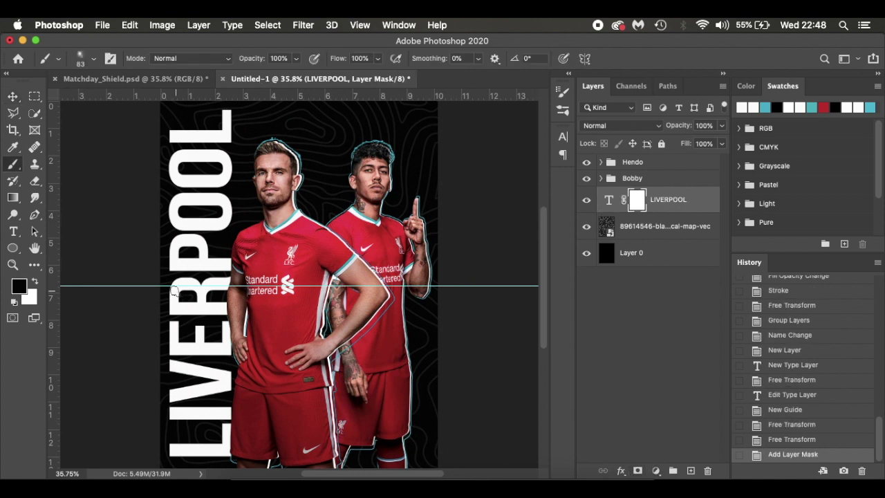
pyautogui.rightClick(199, 295)
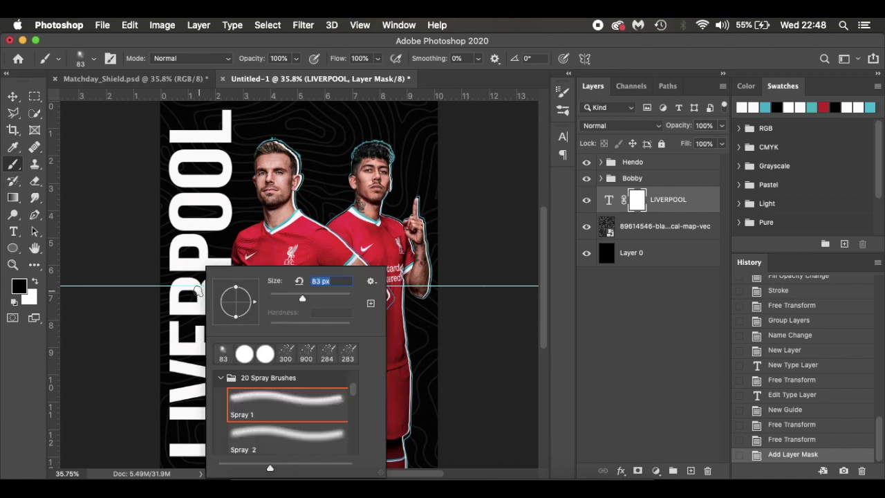
pyautogui.click(287, 358)
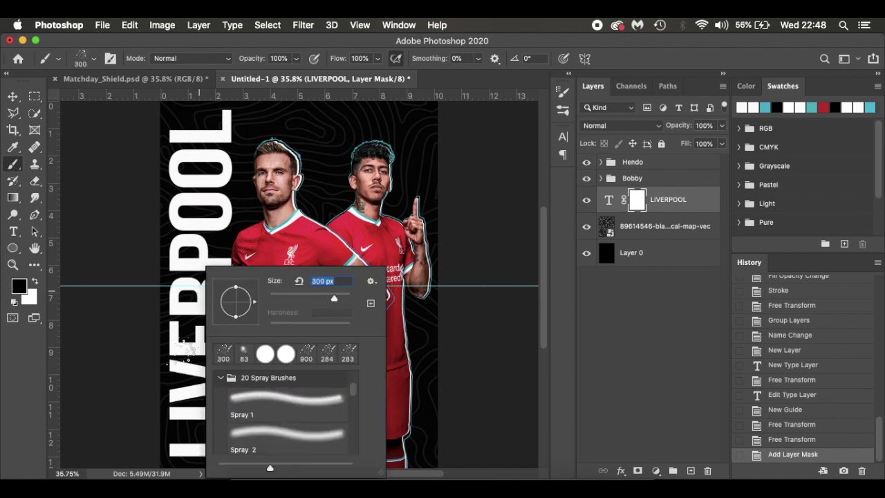
pyautogui.click(220, 378)
pyautogui.scroll(3, 273, 413)
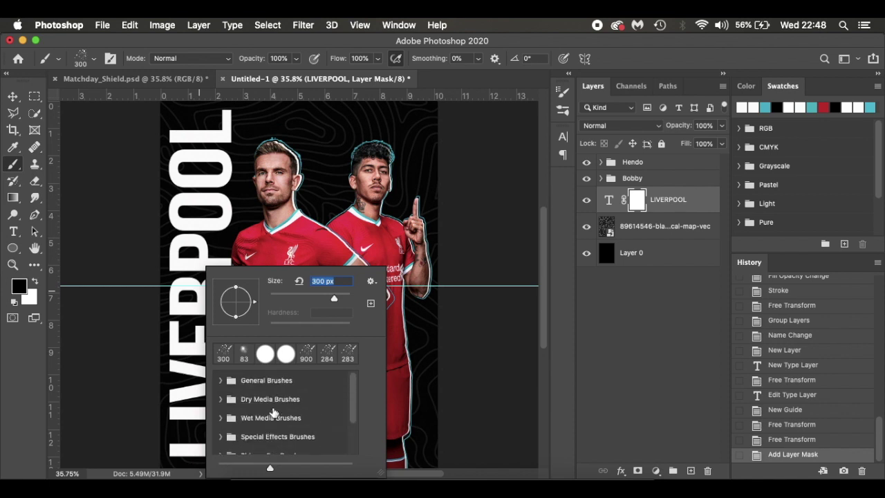
pyautogui.rightClick(224, 438)
pyautogui.press('Escape')
pyautogui.scroll(-2, 328, 428)
pyautogui.scroll(-1, 330, 435)
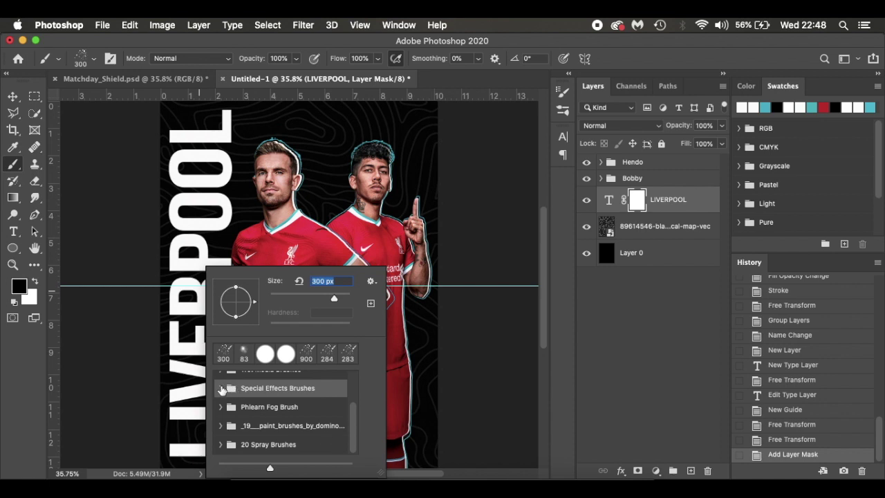
pyautogui.click(221, 389)
pyautogui.scroll(-1, 316, 415)
pyautogui.click(308, 418)
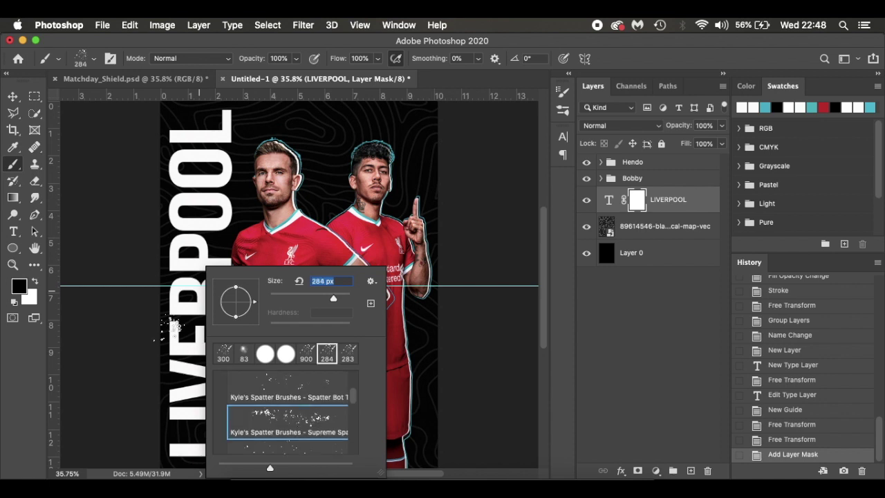
# Paint black spatter marks along all the letters on the LIVERPOOL layer mask, and hide the guide
pyautogui.click(183, 349)
pyautogui.click(235, 387)
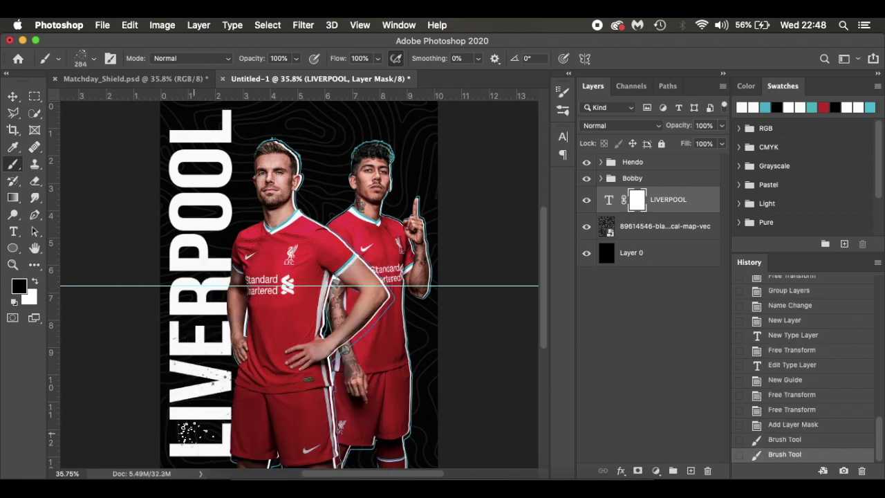
pyautogui.click(194, 432)
pyautogui.click(197, 349)
pyautogui.click(207, 262)
pyautogui.click(190, 182)
pyautogui.click(182, 222)
pyautogui.click(239, 156)
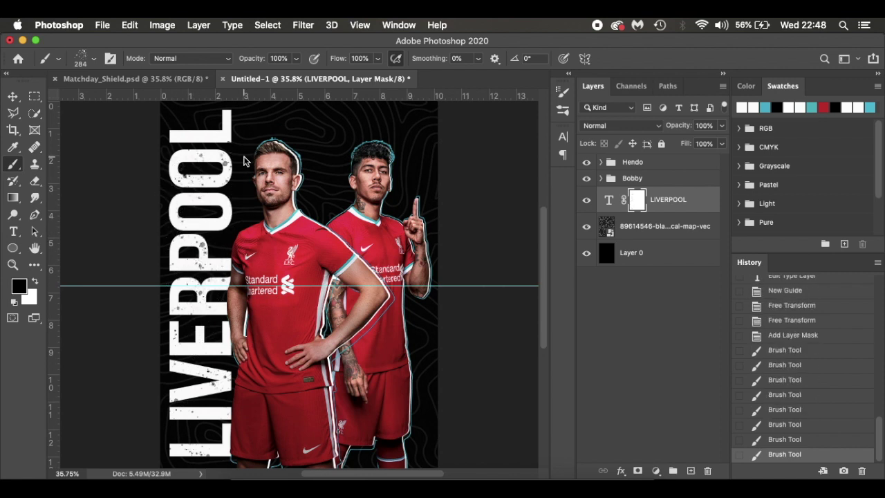
pyautogui.click(238, 121)
pyautogui.click(174, 124)
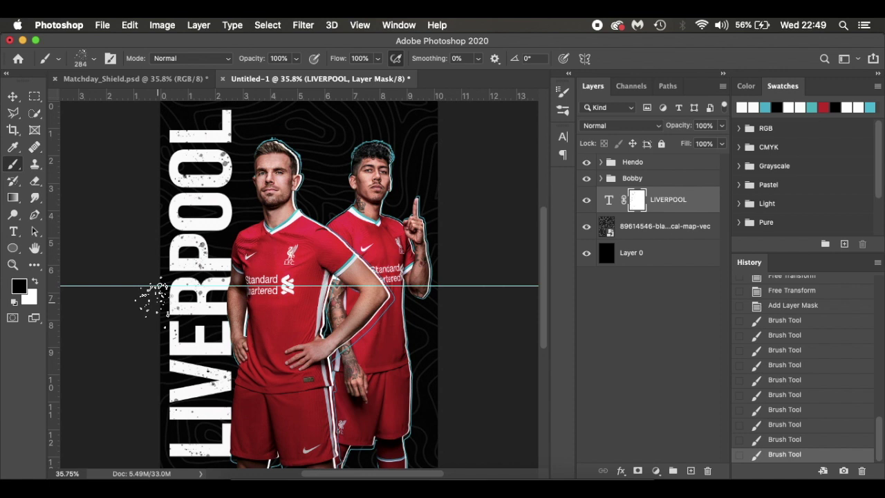
pyautogui.click(159, 302)
pyautogui.click(164, 450)
pyautogui.click(239, 422)
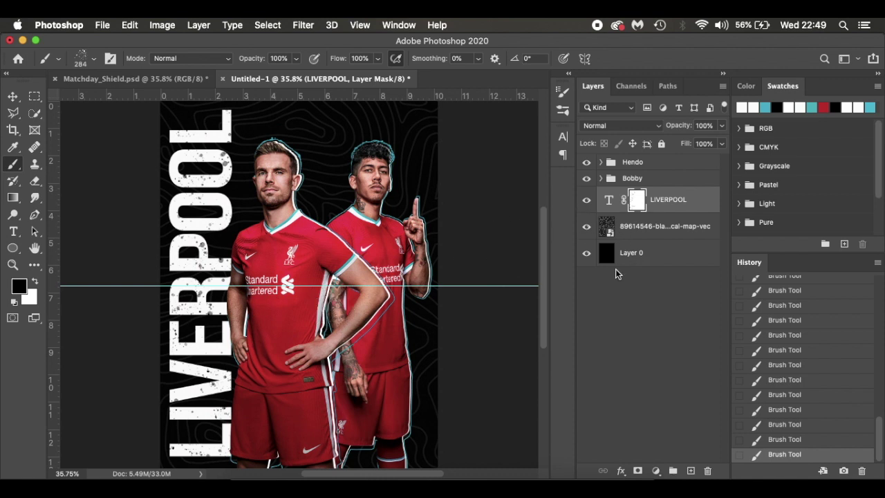
pyautogui.press('super+semicolon')
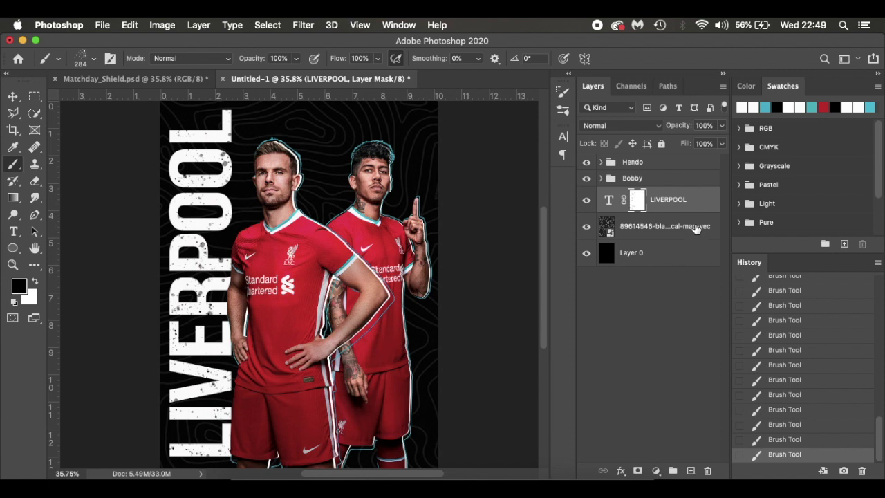
# Duplicate the textured LIVERPOOL text layer, and delete the layer mask from the lower original
pyautogui.press('super+2')
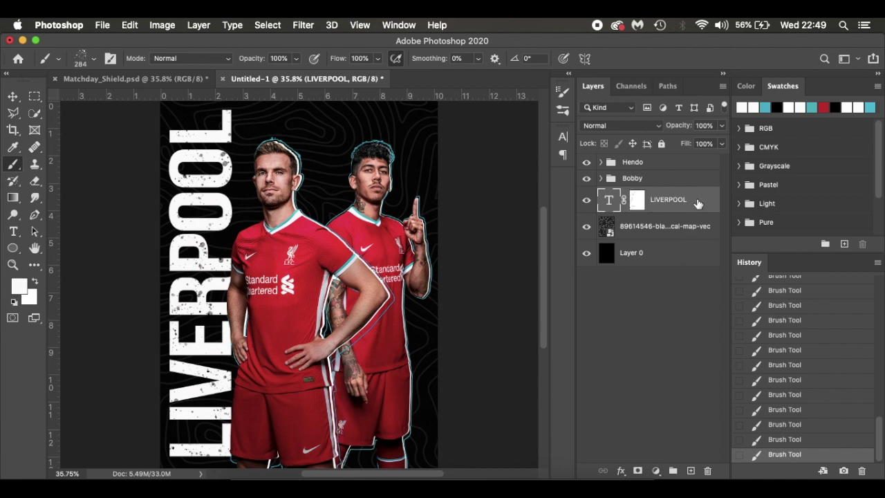
pyautogui.press('super+j')
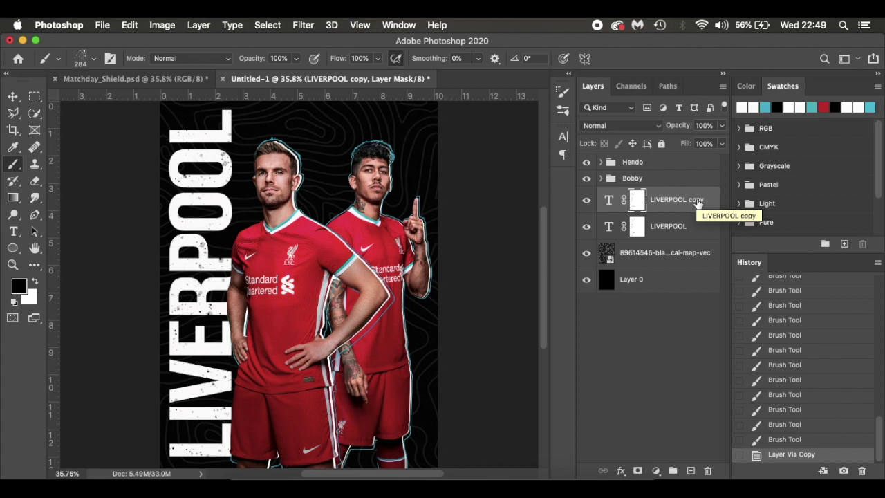
pyautogui.click(665, 228)
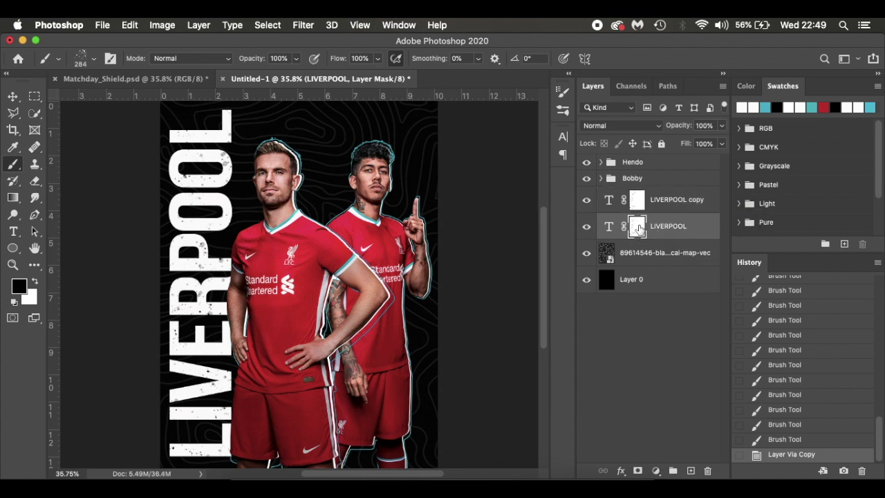
pyautogui.rightClick(640, 227)
pyautogui.click(652, 249)
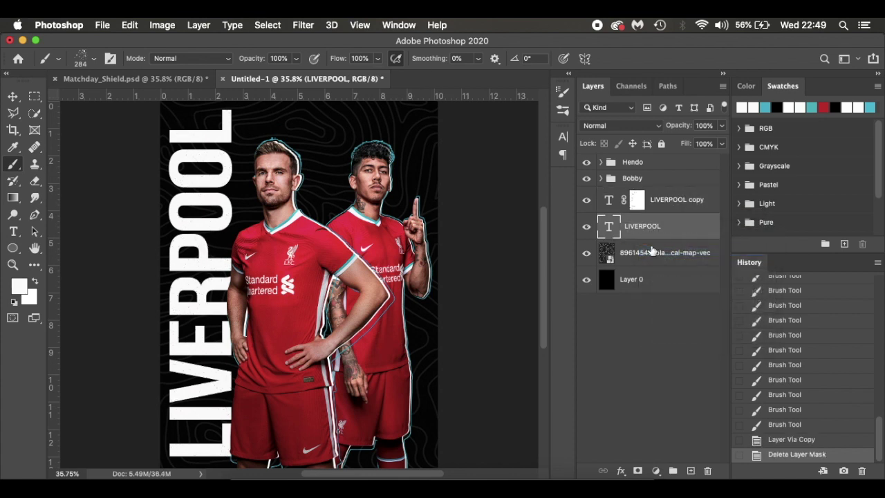
pyautogui.click(586, 200)
pyautogui.click(586, 200)
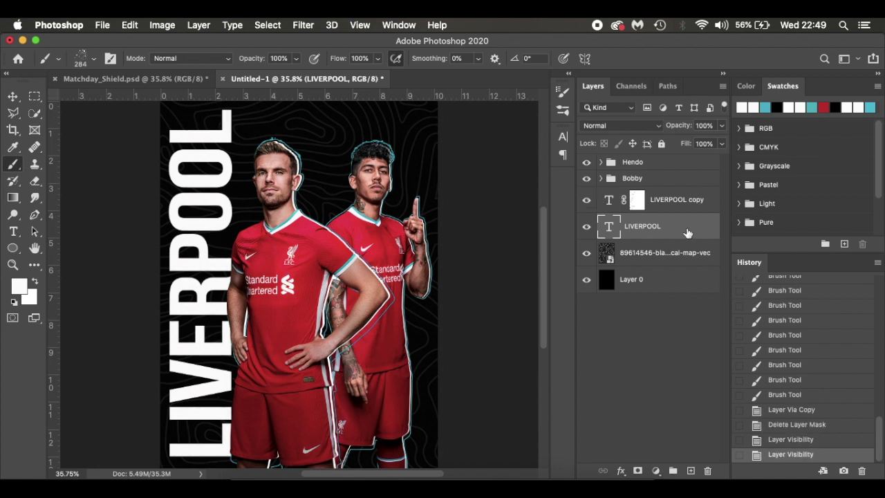
# Free-transform the unmasked LIVERPOOL text to sit right of the textured copy at about X 473 px, and show the guide again
pyautogui.press('super+t')
pyautogui.moveTo(237, 247)
pyautogui.mouseDown()
pyautogui.moveTo(320, 249)
pyautogui.moveTo(304, 245)
pyautogui.mouseUp()
pyautogui.press('Return')
pyautogui.press('b')
pyautogui.press('super+semicolon')
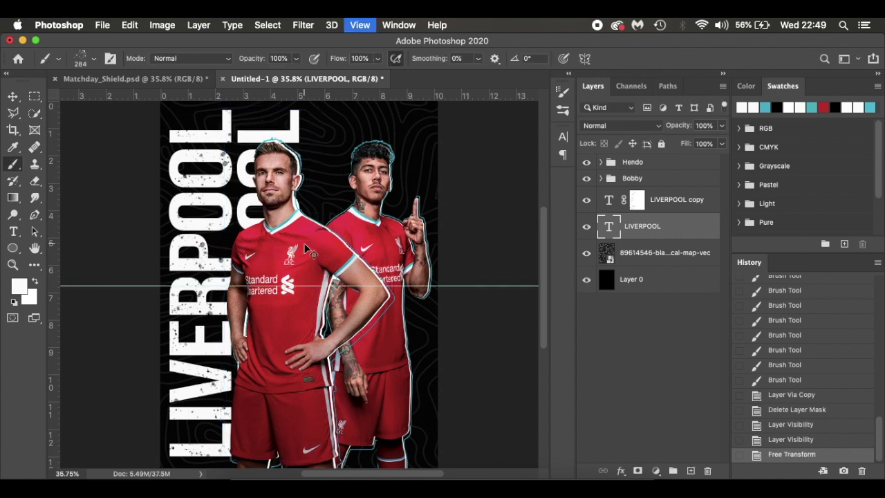
pyautogui.press('super+t')
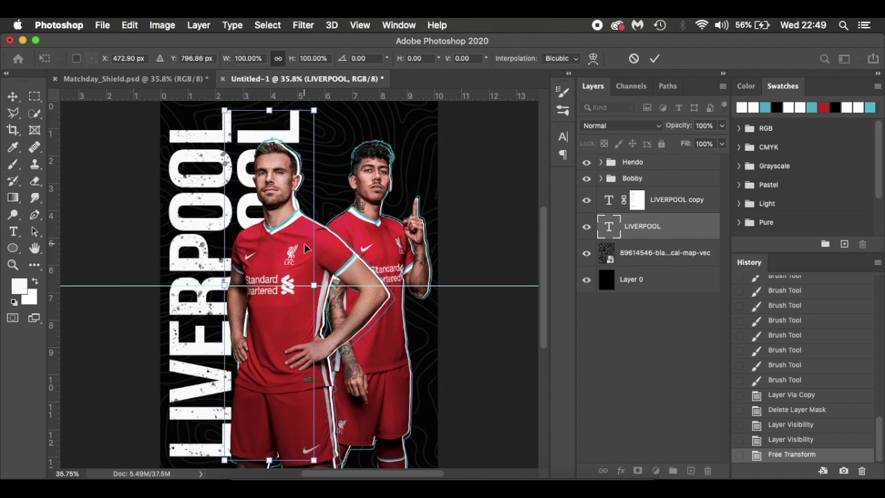
pyautogui.press('Return')
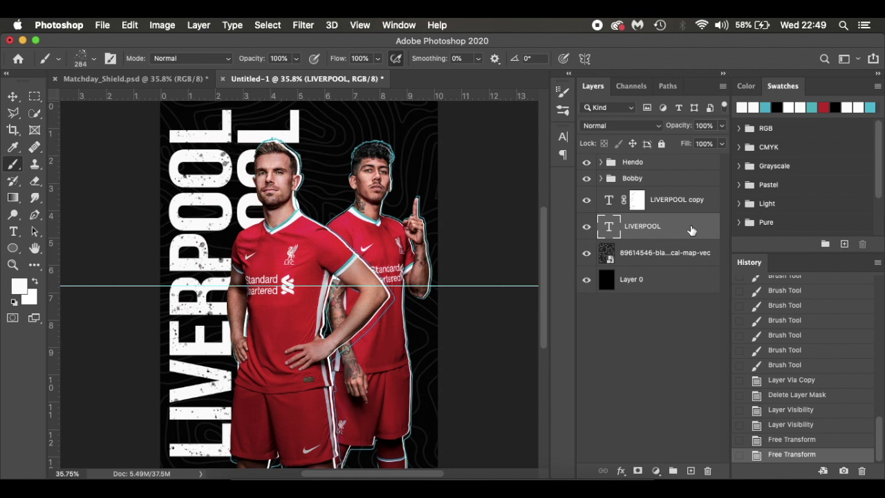
# Set the unmasked LIVERPOOL layer's fill to 0% and give it a 3 px outside stroke in shirt red c50b2c
pyautogui.moveTo(682, 145); pyautogui.dragTo(599, 138)
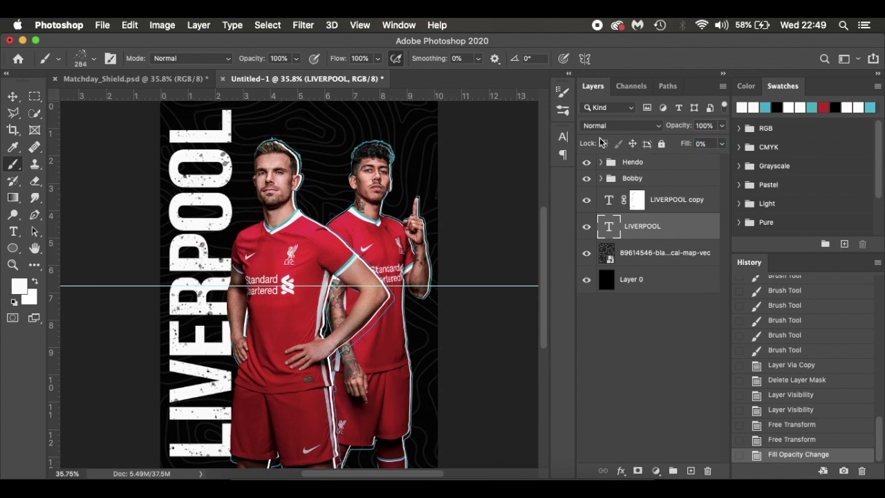
pyautogui.doubleClick(687, 230)
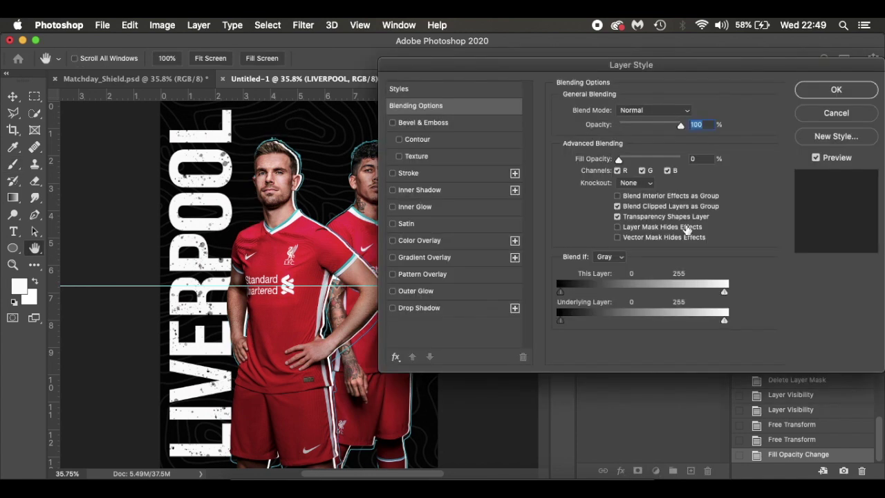
pyautogui.click(410, 174)
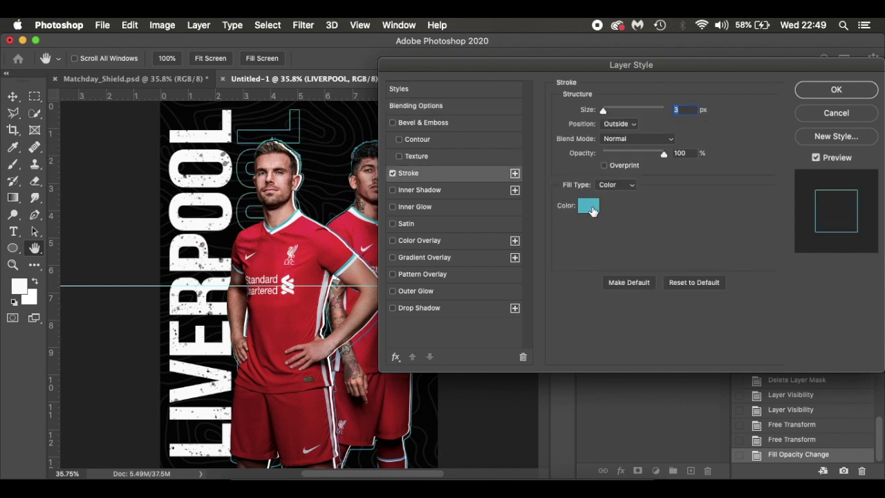
pyautogui.click(588, 207)
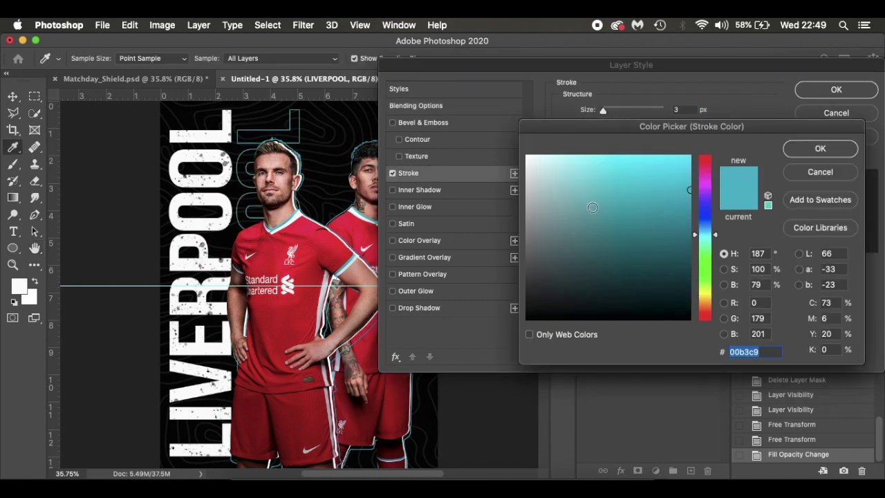
pyautogui.click(264, 253)
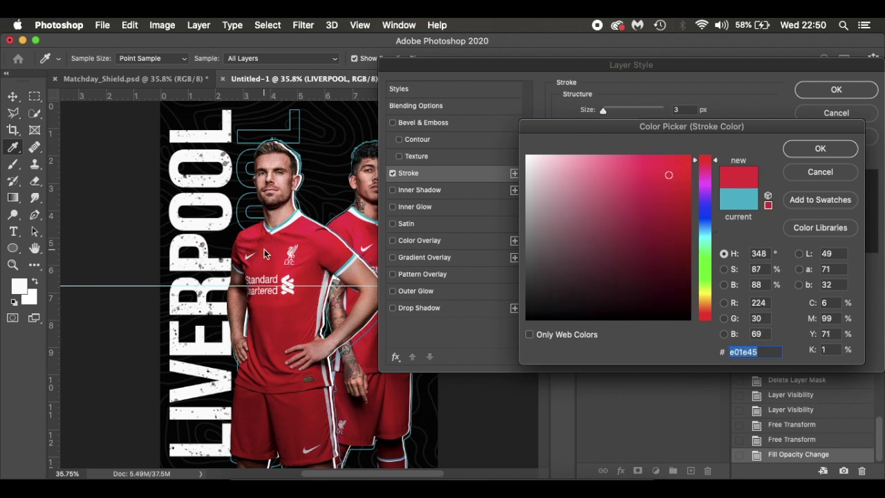
pyautogui.click(282, 235)
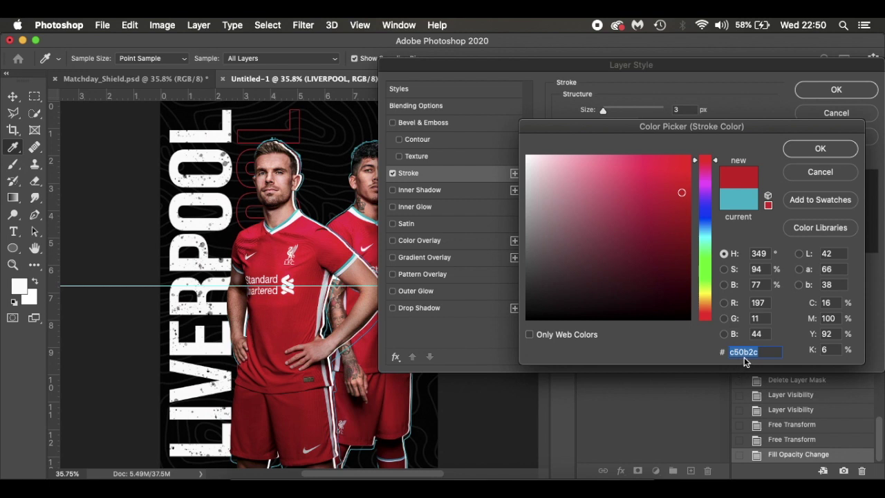
pyautogui.click(820, 149)
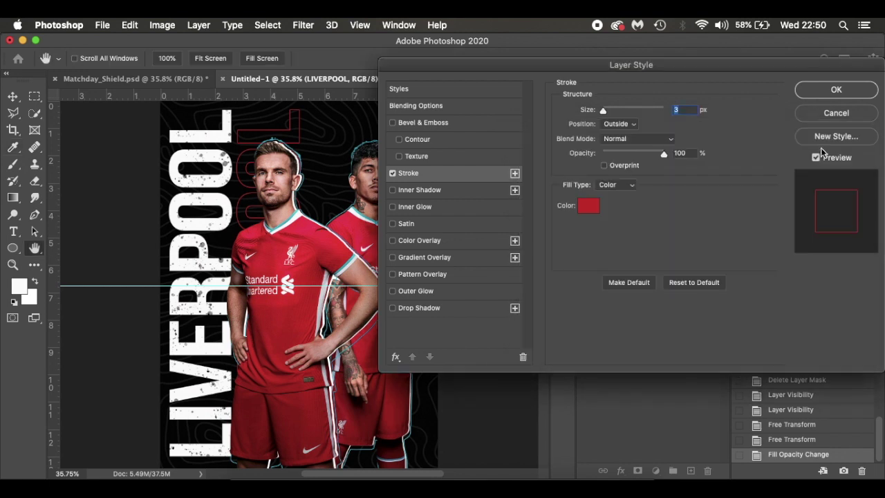
pyautogui.click(835, 94)
# Check the reference design in Matchday_Shield.psd, and add the text 19 behind the right player's head in Untitled-1
pyautogui.click(168, 80)
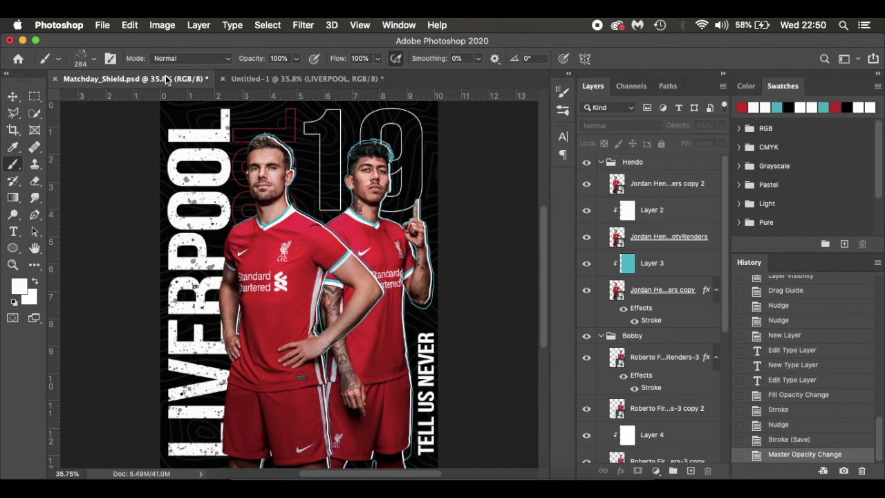
pyautogui.click(287, 79)
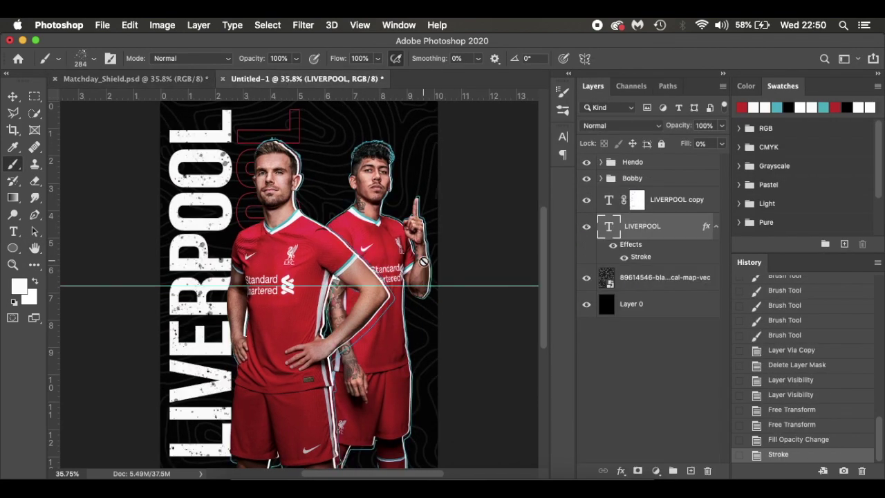
pyautogui.click(716, 227)
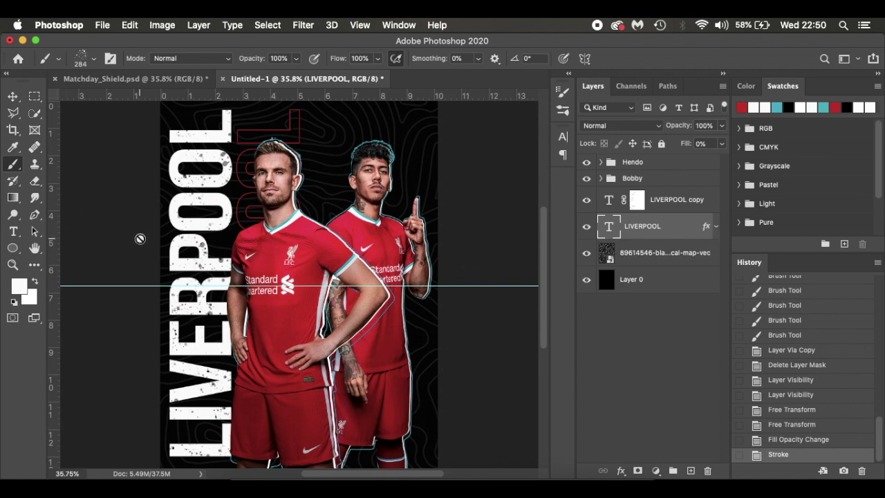
pyautogui.press('t')
pyautogui.click(335, 184)
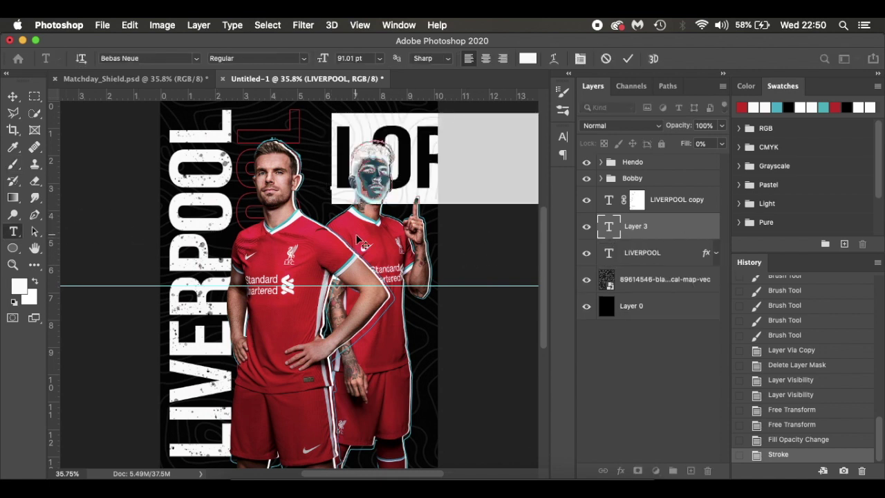
pyautogui.write('19')
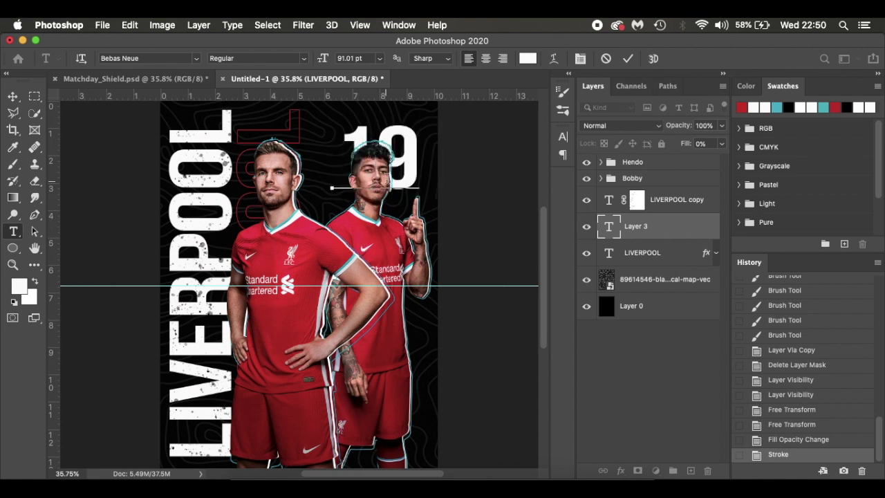
pyautogui.moveTo(421, 193); pyautogui.dragTo(379, 237)
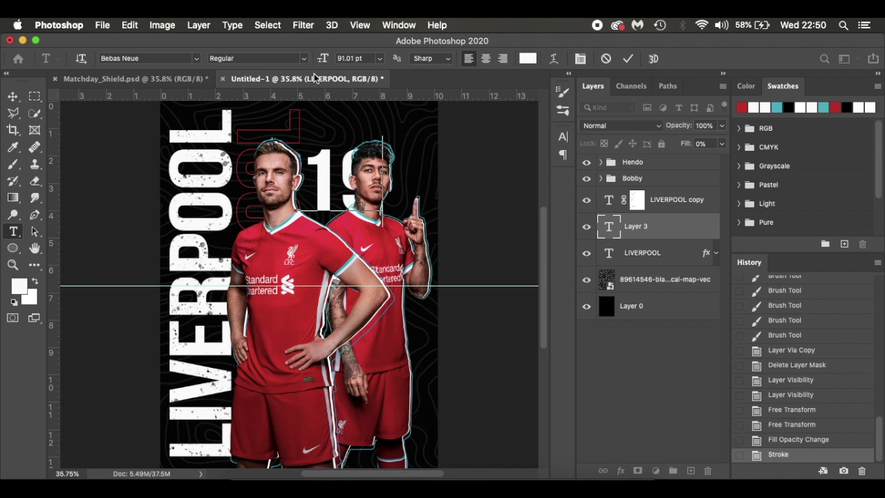
# Enlarge the 19 text to 133.01 pt and commit the text edit
pyautogui.press('super+a')
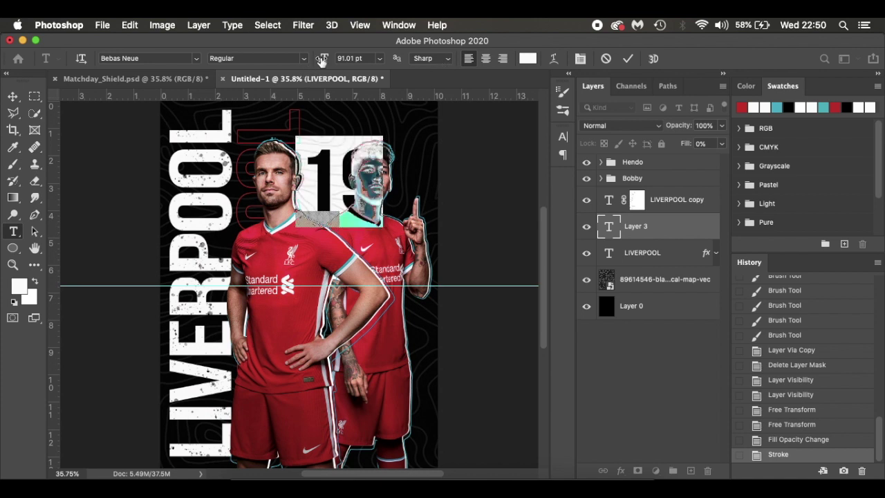
pyautogui.moveTo(322, 61); pyautogui.dragTo(342, 61)
pyautogui.click(407, 179)
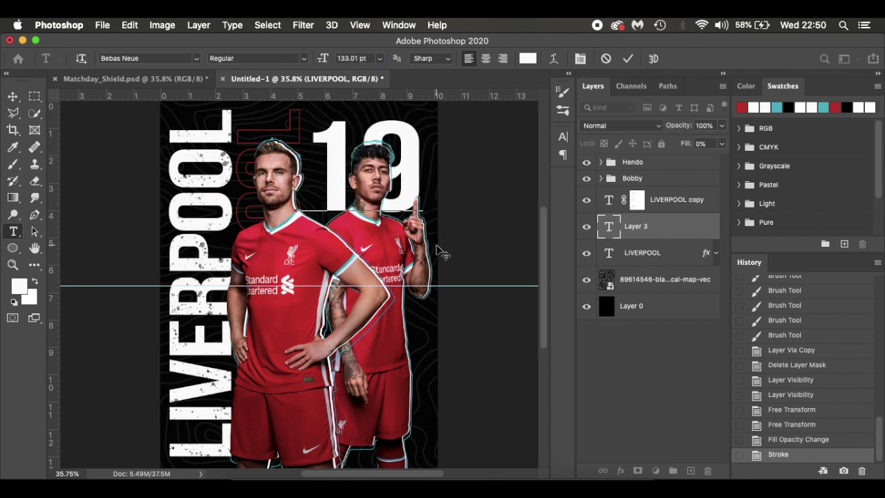
pyautogui.click(13, 97)
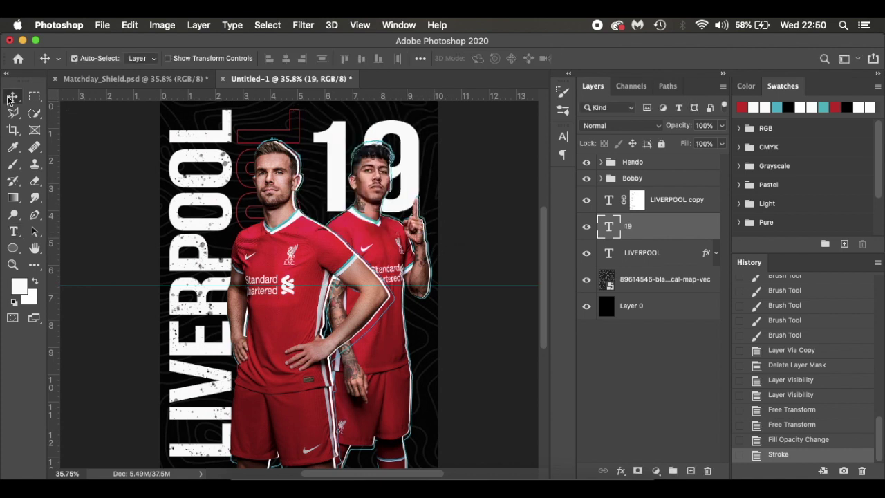
# Add a horizontal guide at the upper end of the vertical LIVERPOOL text and move the 19 text up to align with it
pyautogui.click(670, 254)
pyautogui.moveTo(474, 91); pyautogui.dragTo(456, 111)
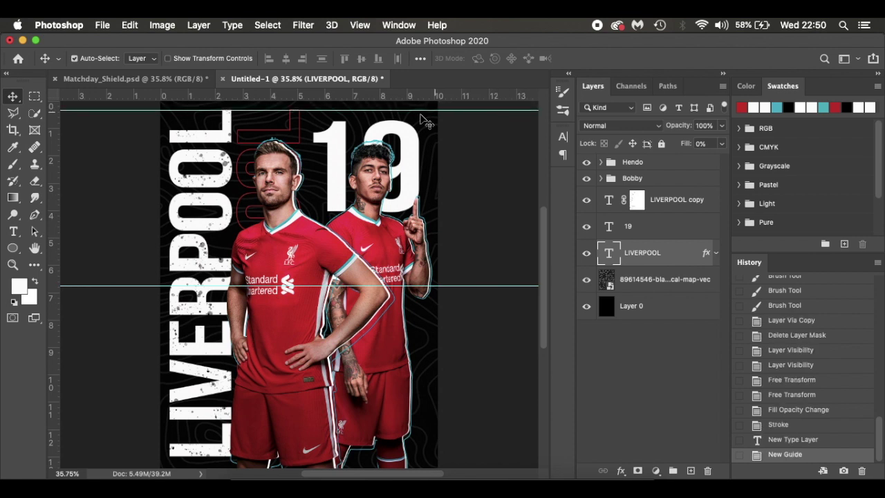
pyautogui.click(671, 229)
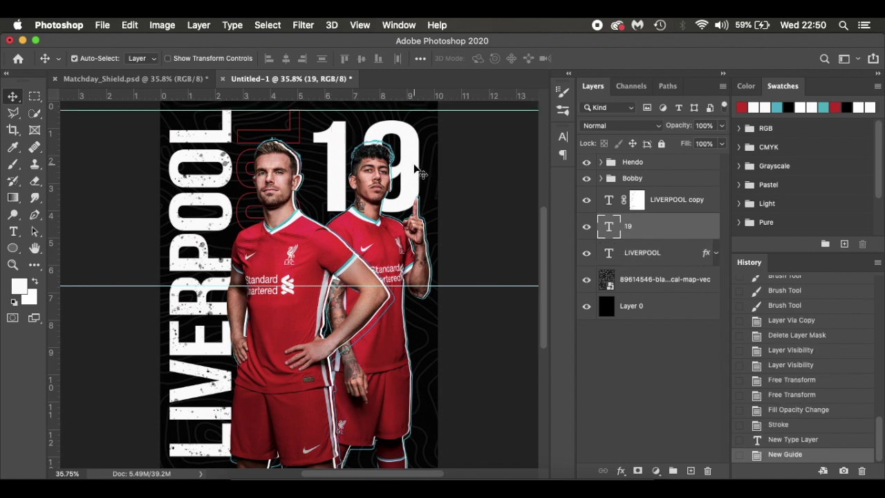
pyautogui.moveTo(415, 170); pyautogui.dragTo(413, 156)
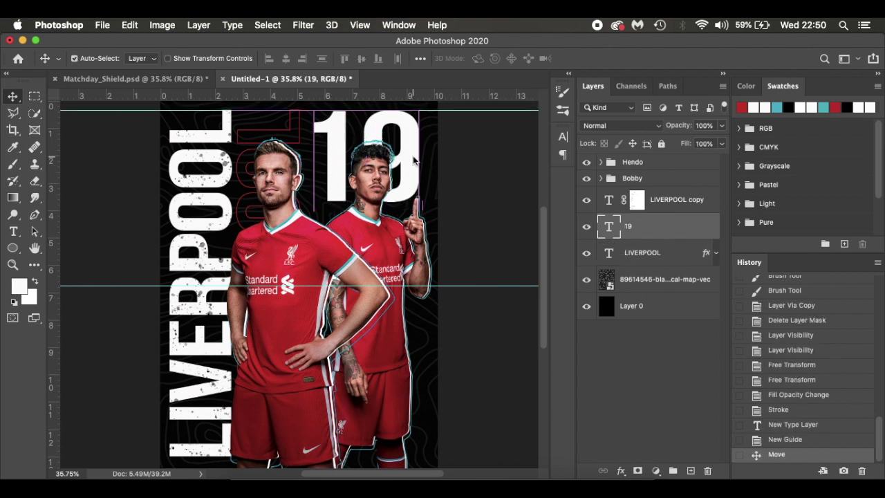
# Give the 19 text a 3 px outside stroke in red and set the layer's fill to 0%
pyautogui.doubleClick(680, 228)
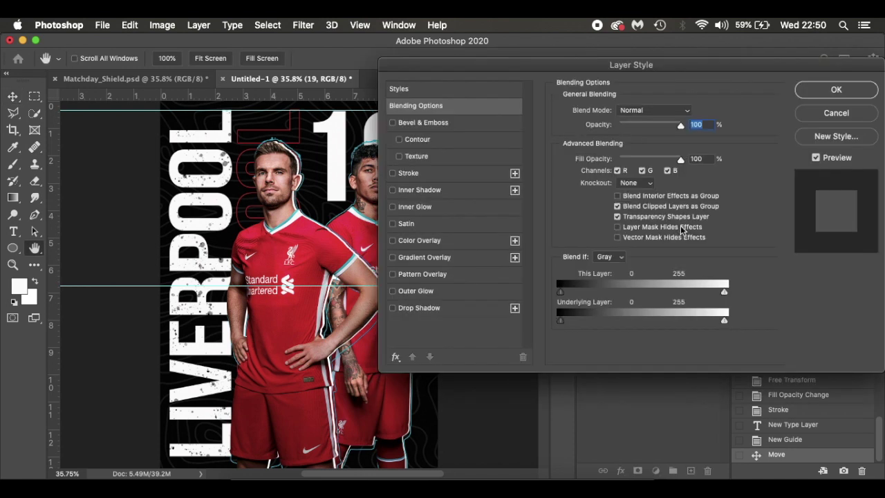
pyautogui.click(408, 173)
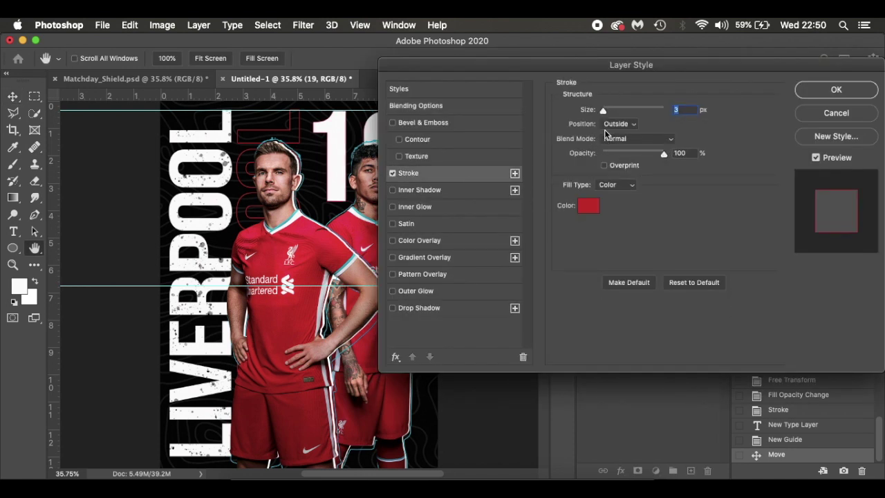
pyautogui.click(824, 89)
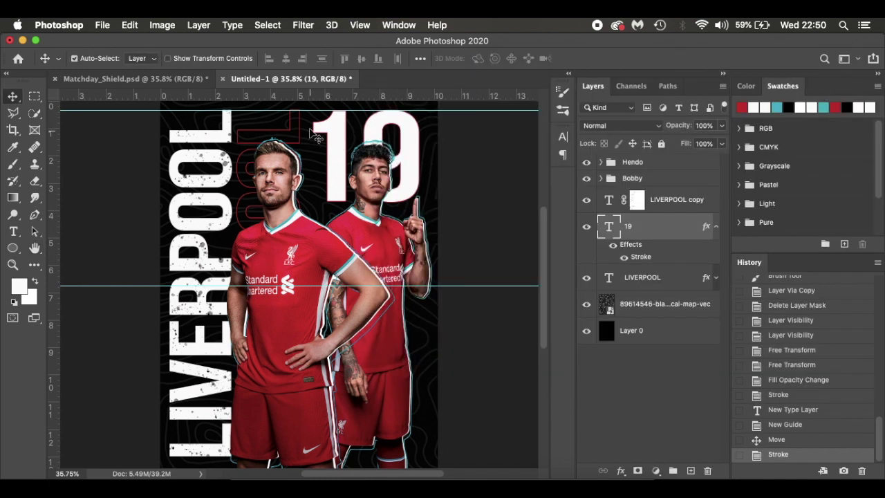
pyautogui.moveTo(686, 143); pyautogui.dragTo(556, 141)
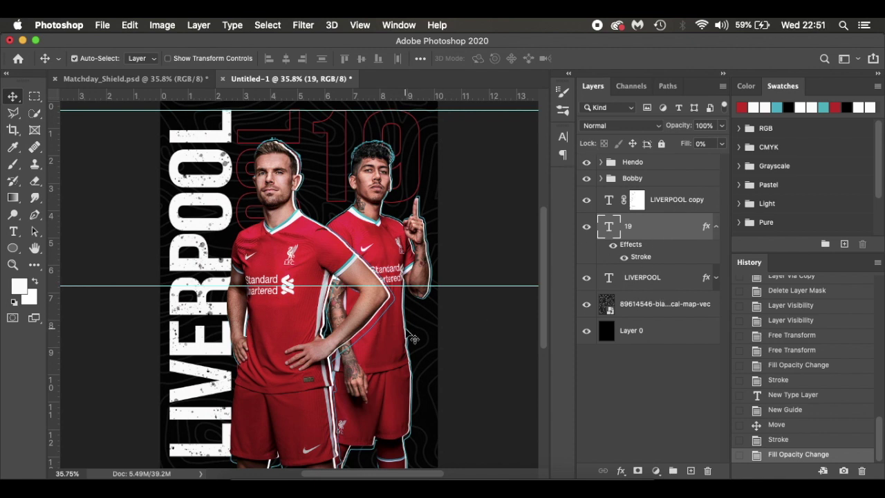
pyautogui.press('t')
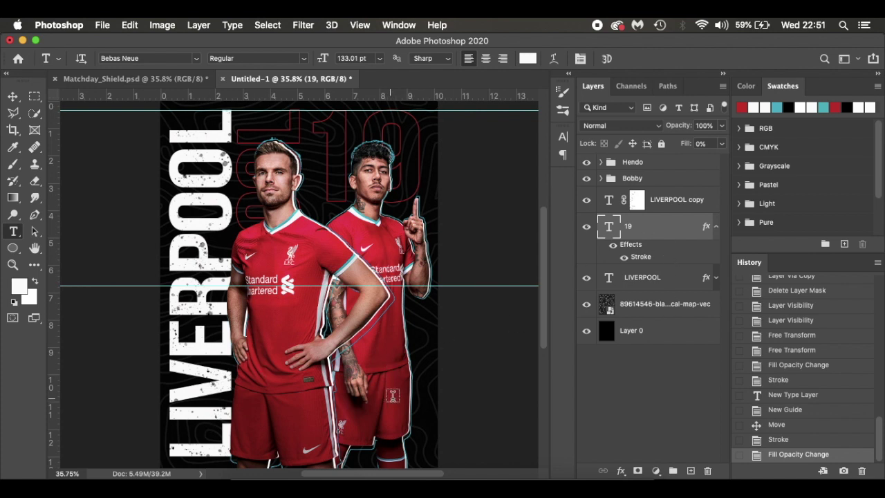
pyautogui.click(317, 163)
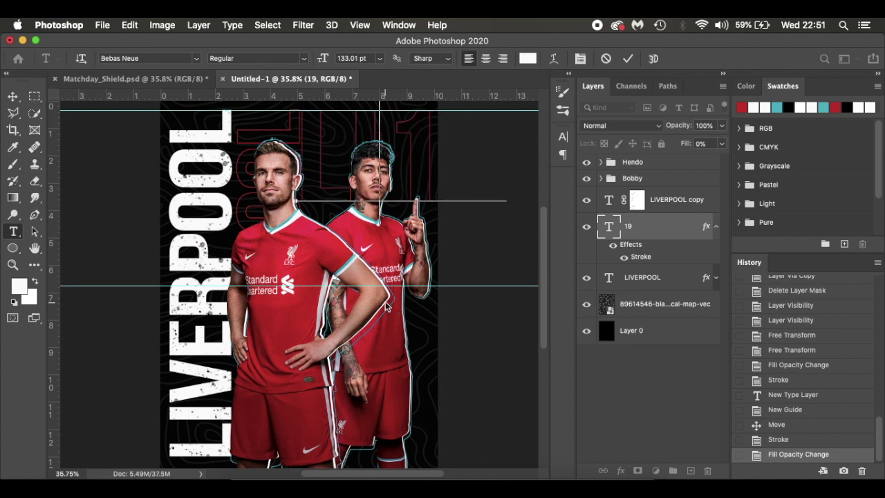
pyautogui.press('super')
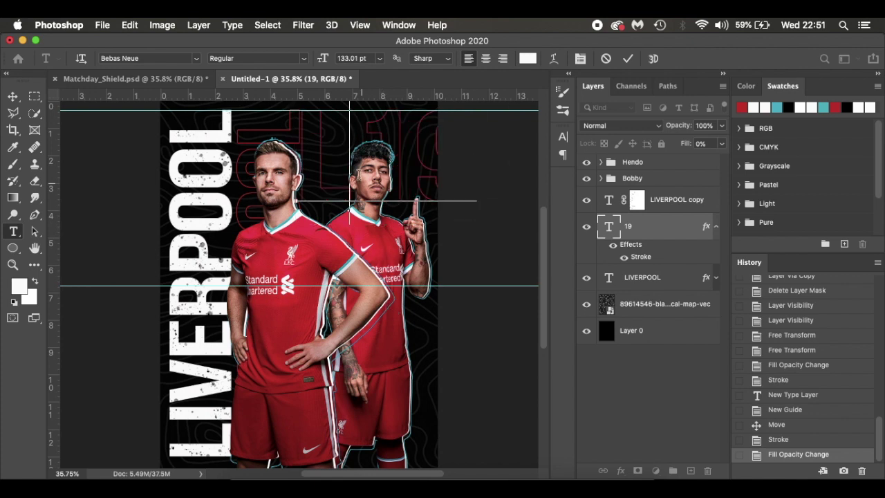
pyautogui.click(12, 96)
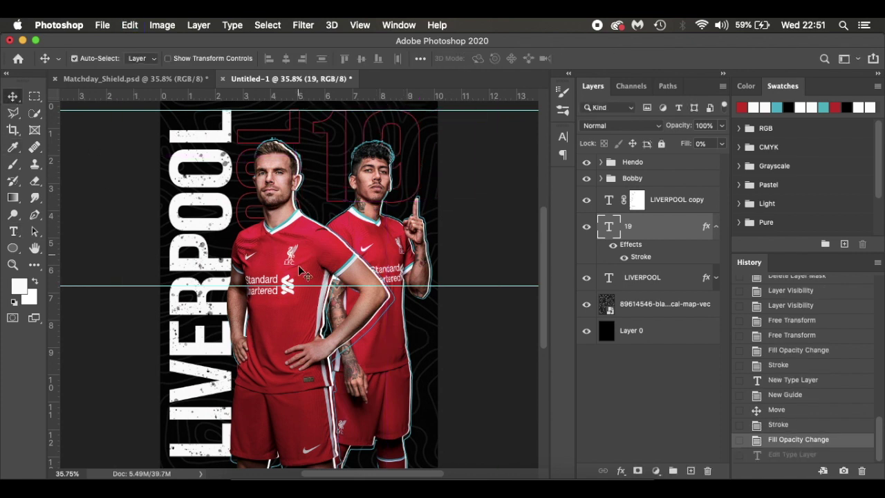
# Add a new white Bebas Neue text reading TellUS NEVER at 21.01 pt over the right player's shorts
pyautogui.press('t')
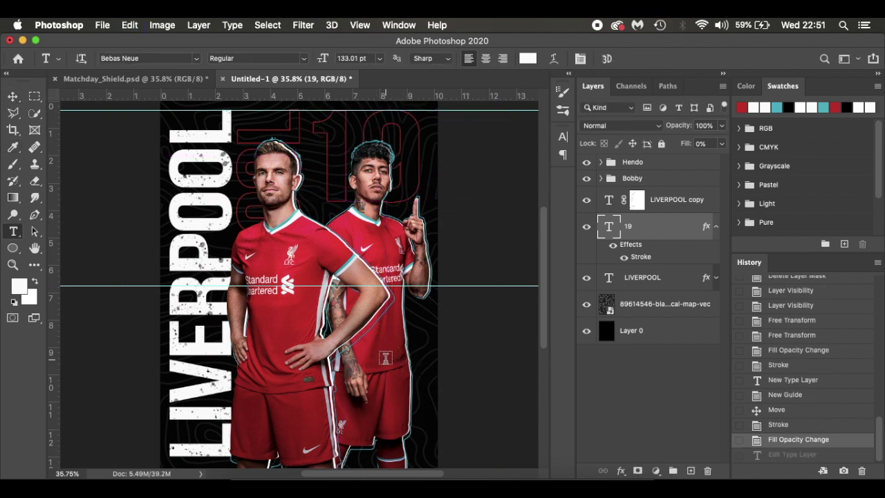
pyautogui.click(348, 417)
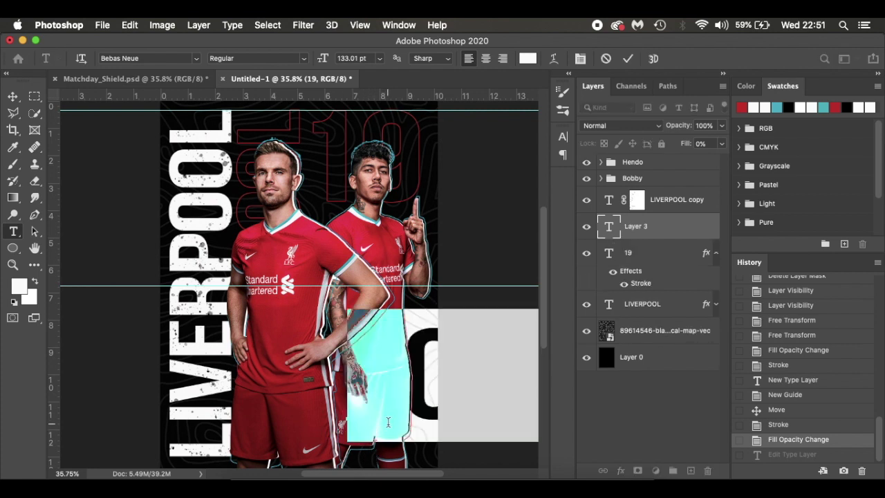
pyautogui.press('BackSpace')
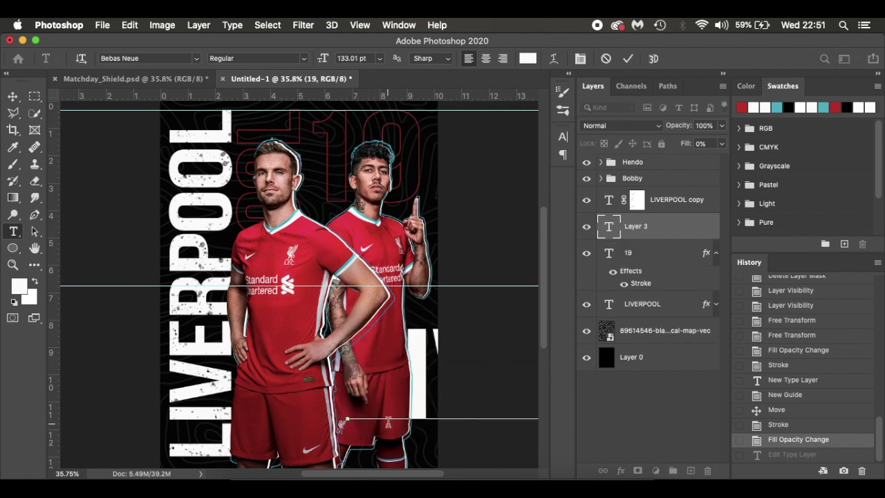
pyautogui.press('super+z')
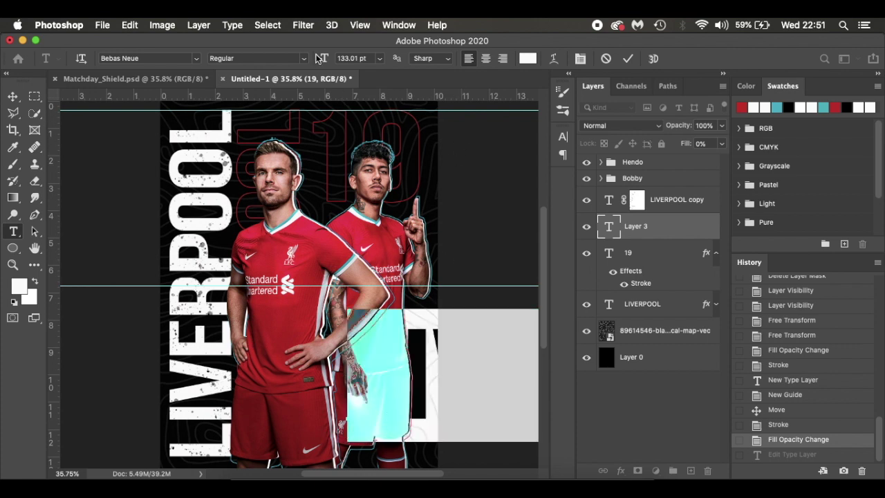
pyautogui.moveTo(323, 59); pyautogui.dragTo(248, 51)
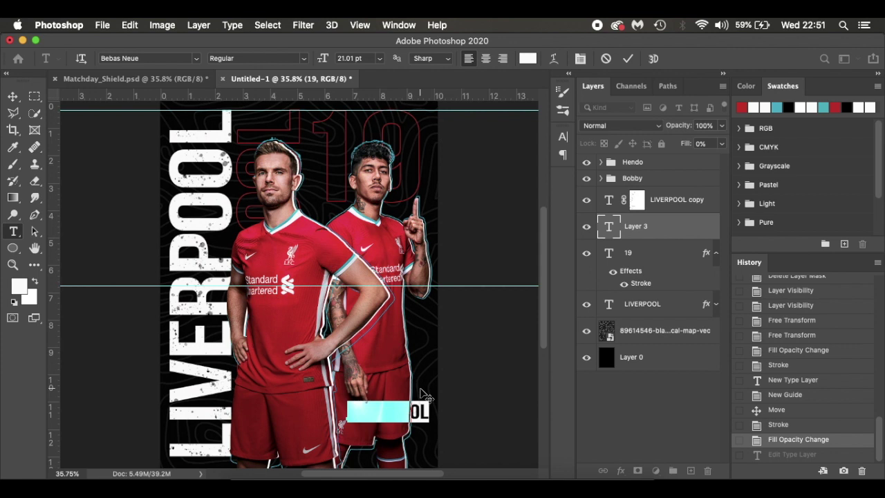
pyautogui.press('BackSpace')
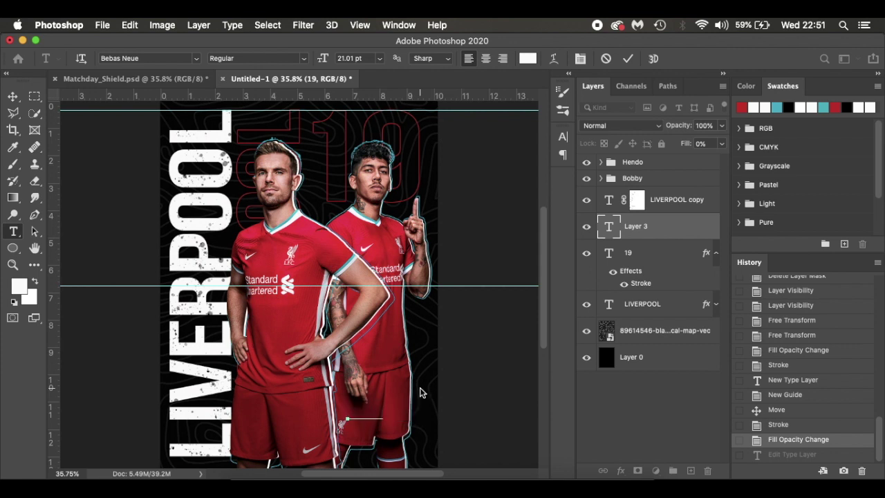
pyautogui.write('NEVER')
pyautogui.click(16, 98)
# Rotate the TellUS NEVER text by -90° and place it along the poster's lower right edge, its base level with the LIVERPOOL text
pyautogui.press('super+t')
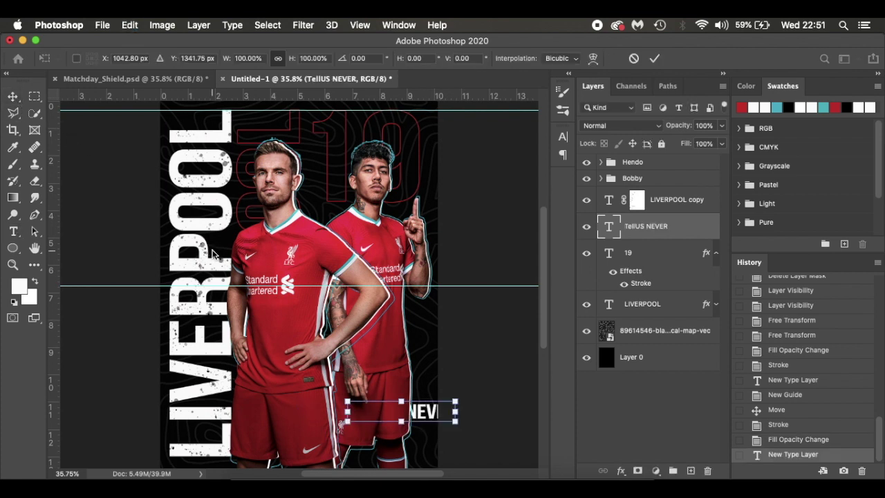
pyautogui.click(364, 60)
pyautogui.write('-90')
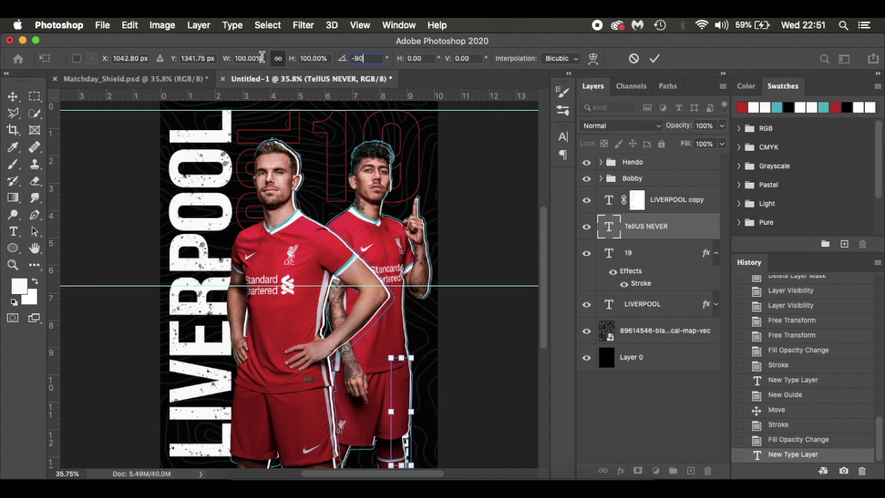
pyautogui.moveTo(411, 407); pyautogui.dragTo(428, 401)
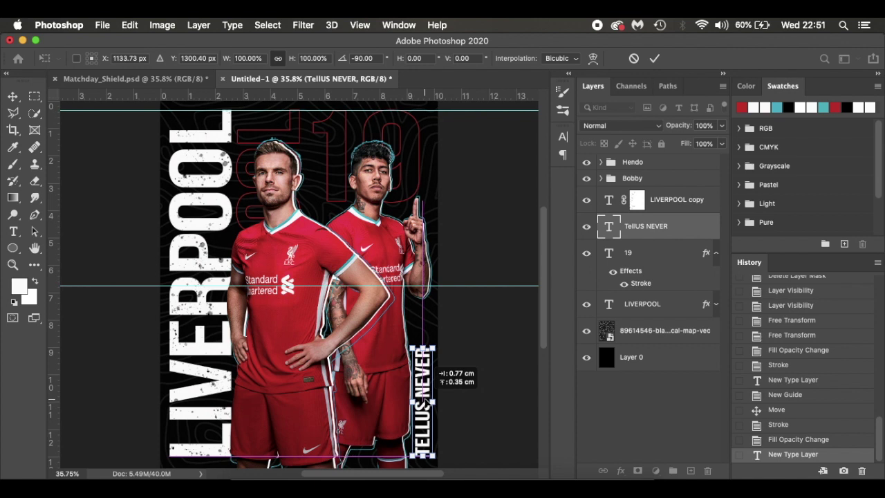
pyautogui.moveTo(429, 401); pyautogui.dragTo(429, 400)
pyautogui.press('Return')
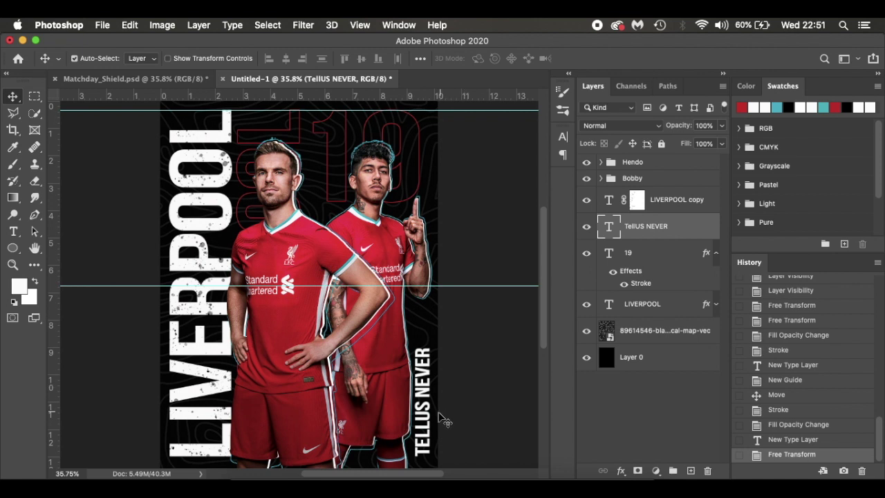
# Insert the missing space in the small vertical text so it reads Tell US NEVER, and commit the edit
pyautogui.press('t')
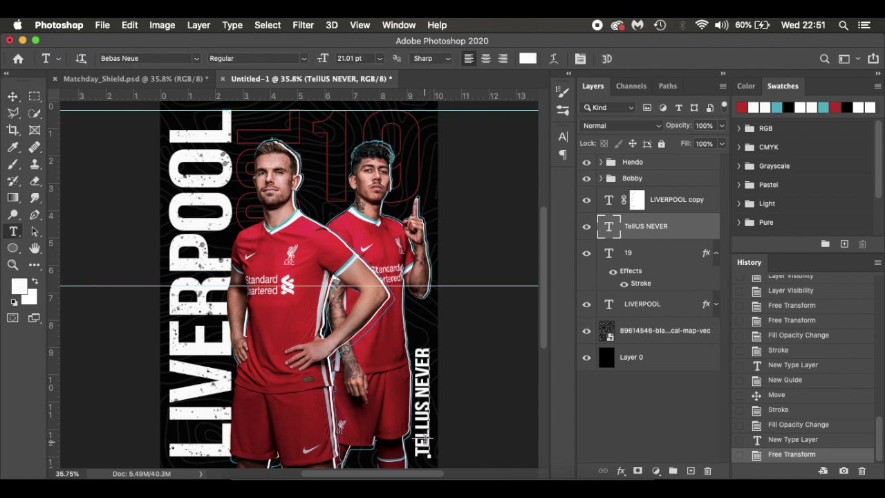
pyautogui.click(423, 429)
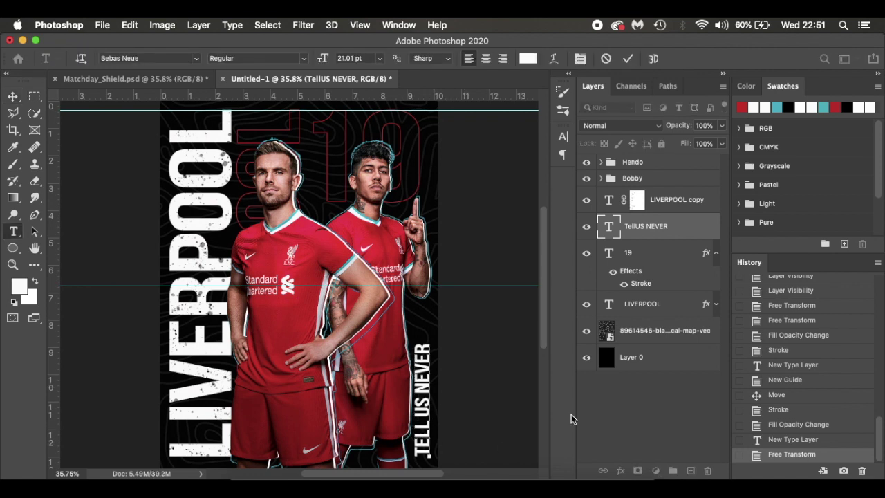
pyautogui.click(12, 96)
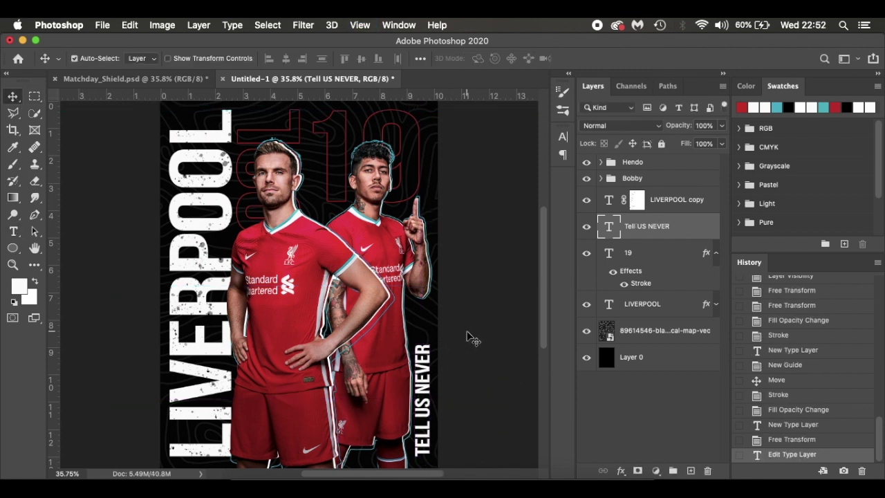